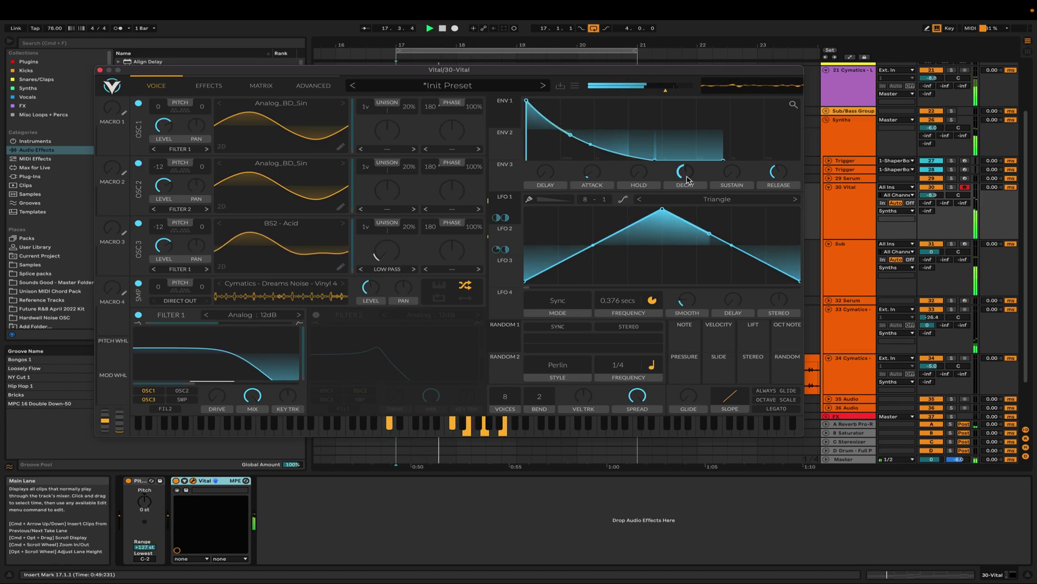
Lengthen the ENV 1 decay to 2.255 seconds
left_click_drag(687, 179, 685, 170)
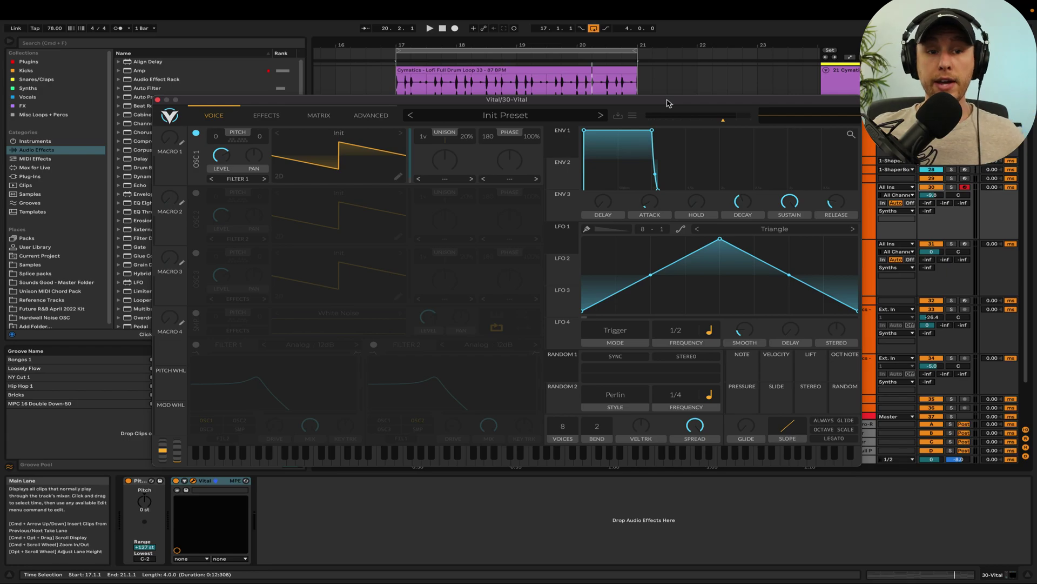
Replace oscillator 1's default saw with the Analog_BD_Sin wavetable and audition the sine
left_click(339, 133)
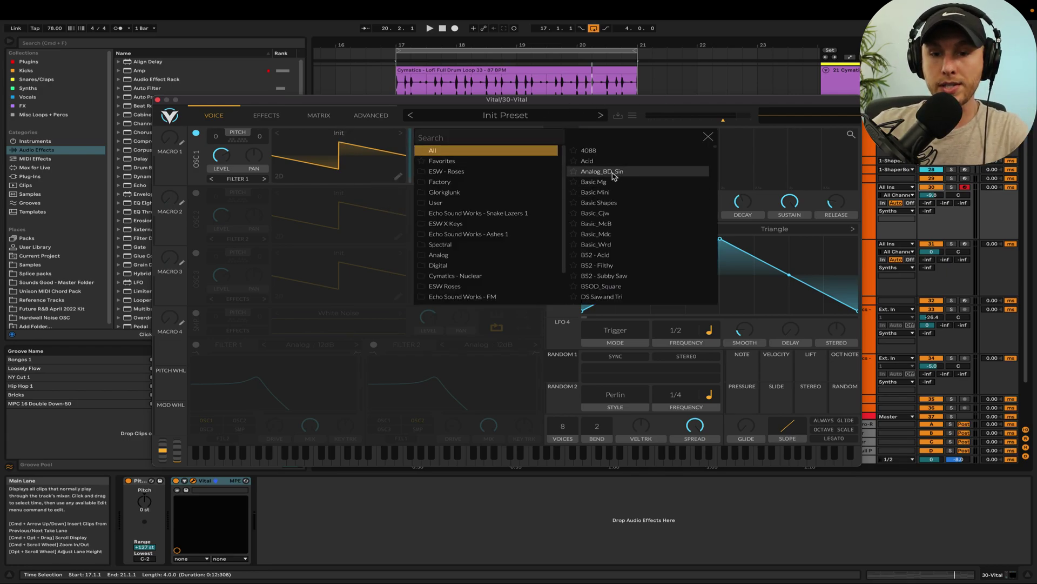
left_click(637, 172)
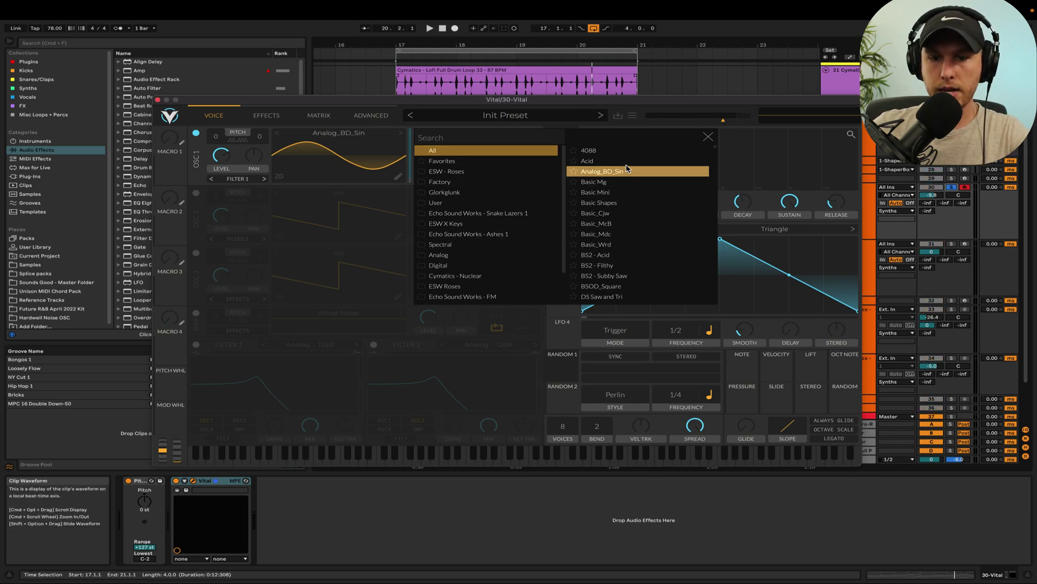
left_click(708, 137)
key("space")
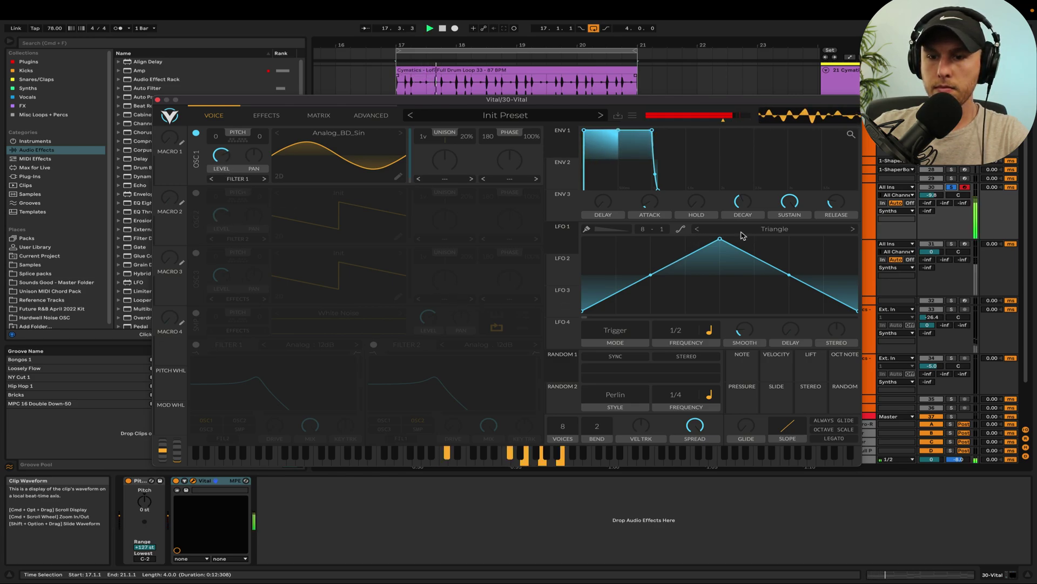
key("space")
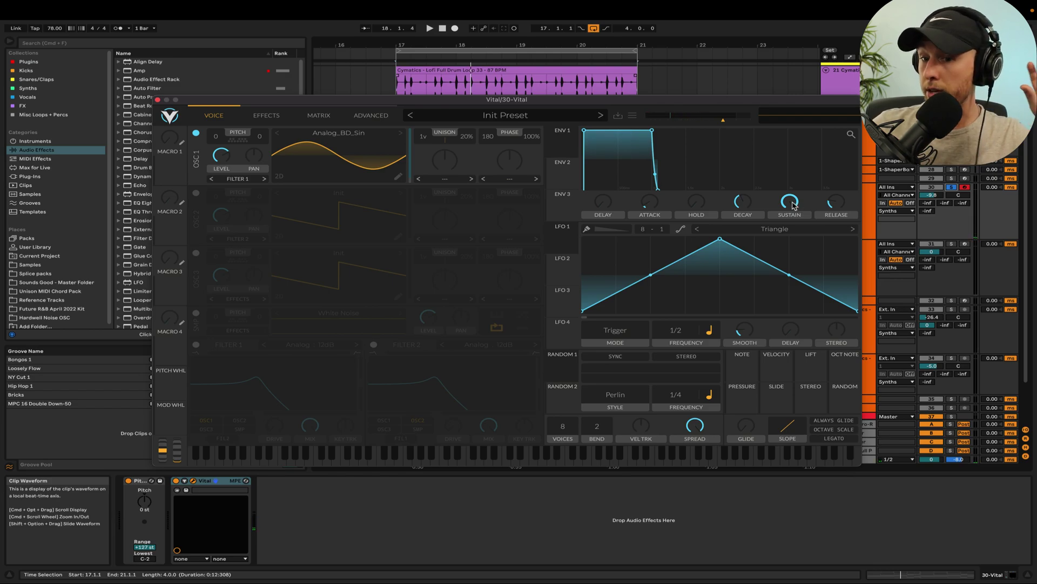
Drop ENV 1 sustain to 0, raise decay and release, and audition the layered sine pluck
left_click_drag(792, 204, 799, 302)
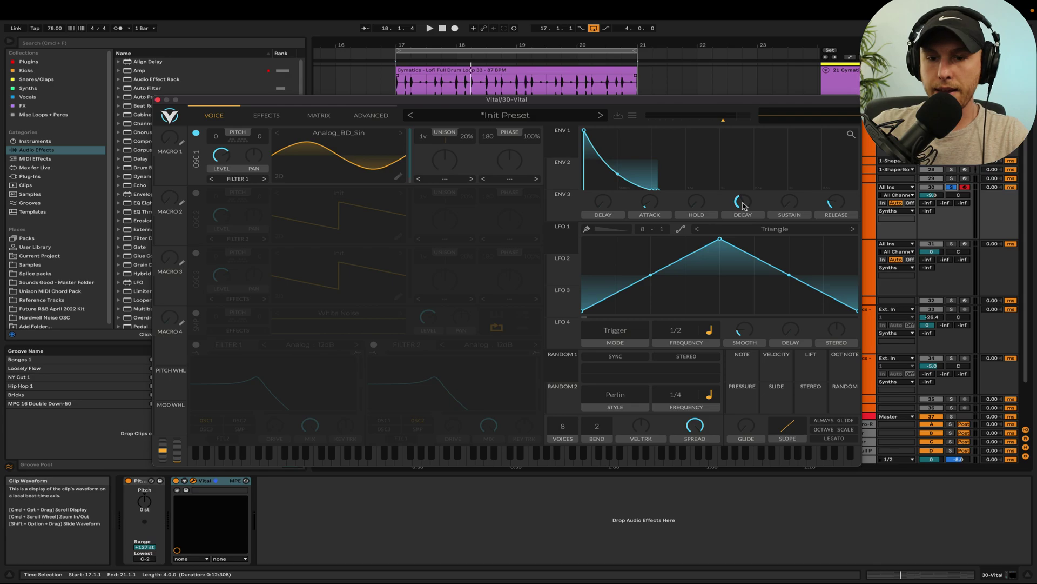
scroll(743, 205, "up", 3)
scroll(836, 201, "up", 2)
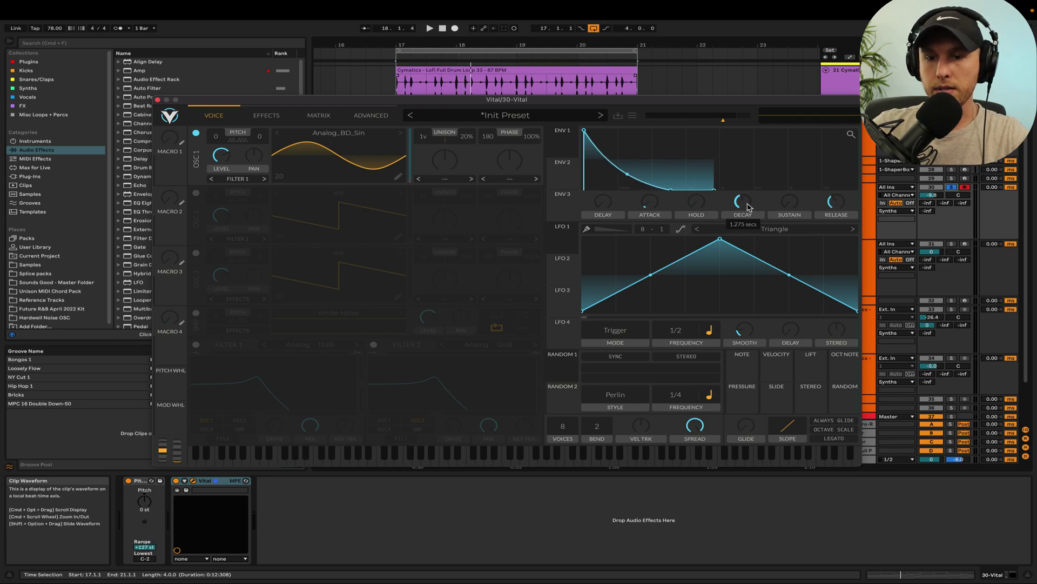
key("space")
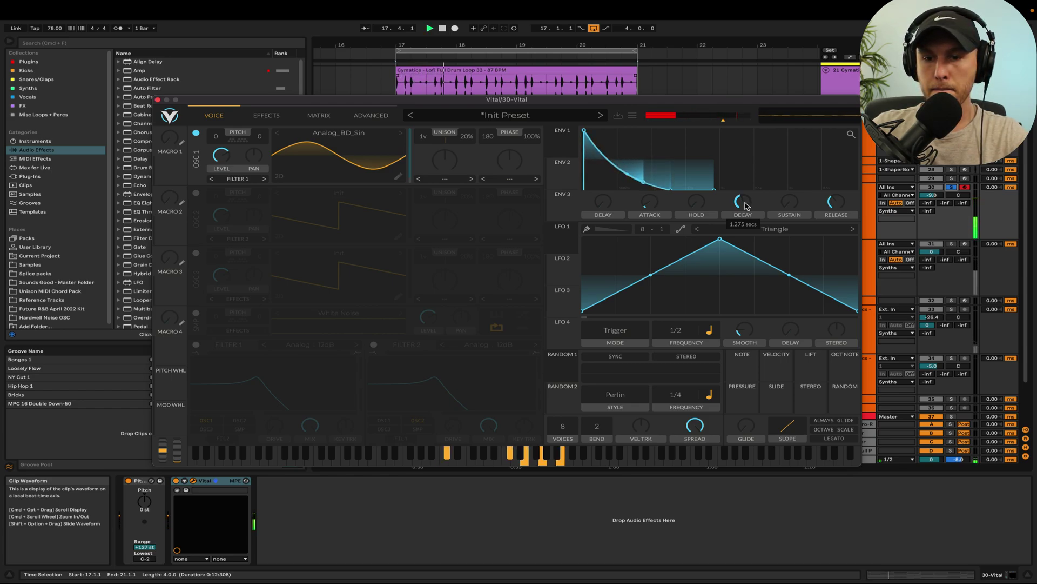
scroll(744, 205, "up", 1)
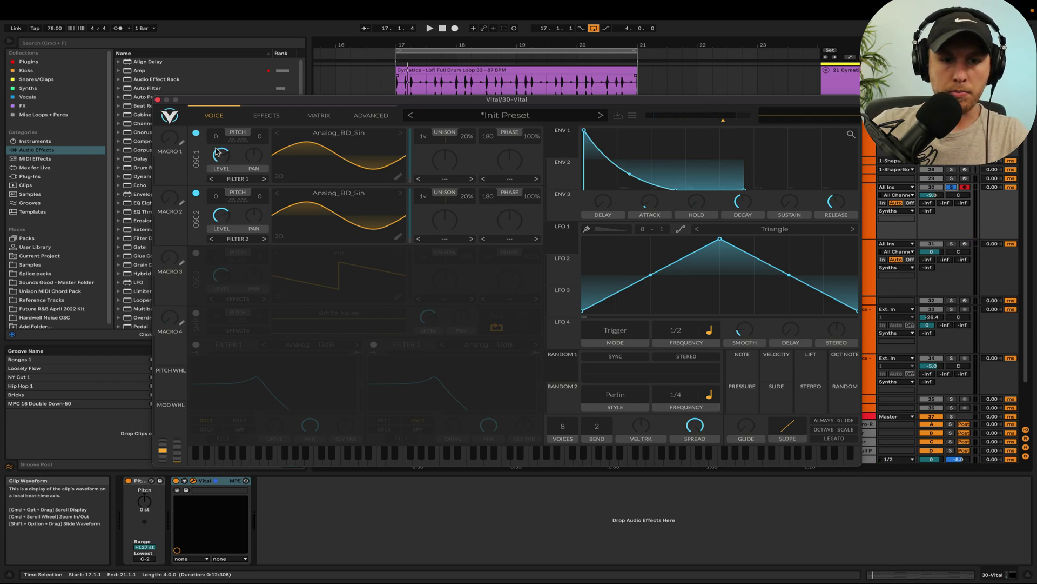
key("space")
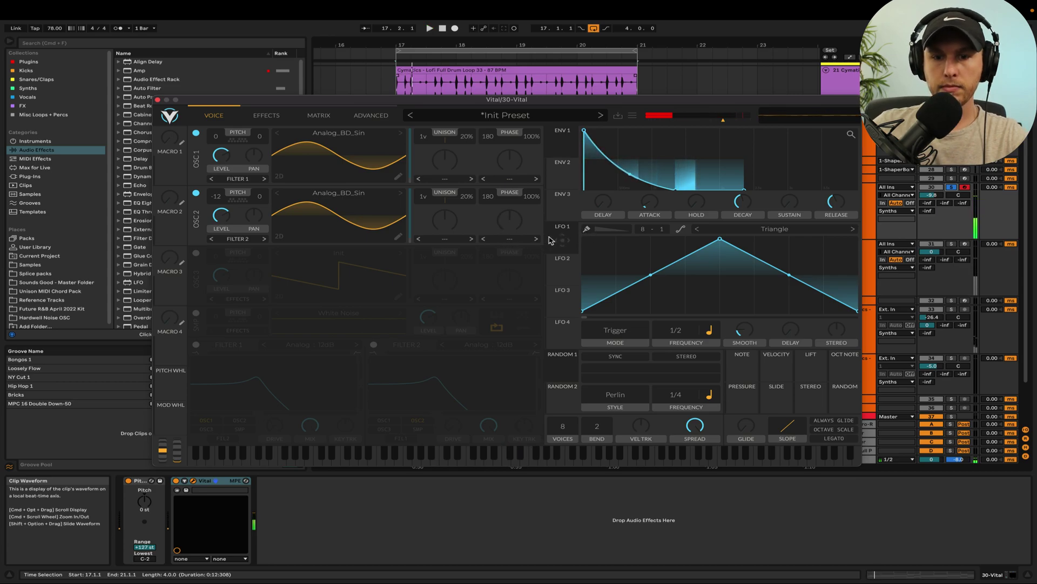
key("space")
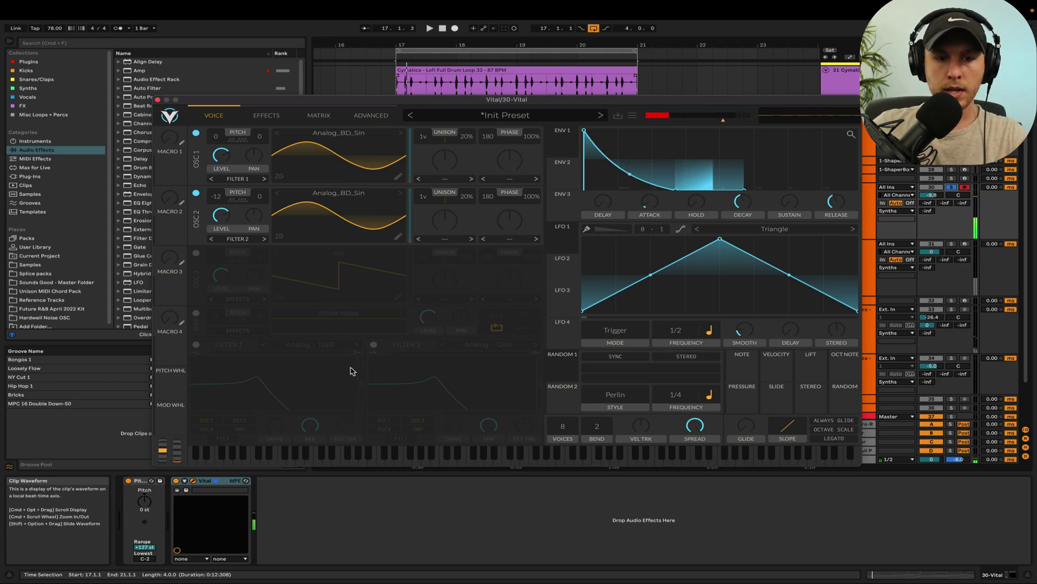
Power on OSC 3 and load the BS2 - Acid wavetable into it
left_click(197, 253)
left_click(355, 254)
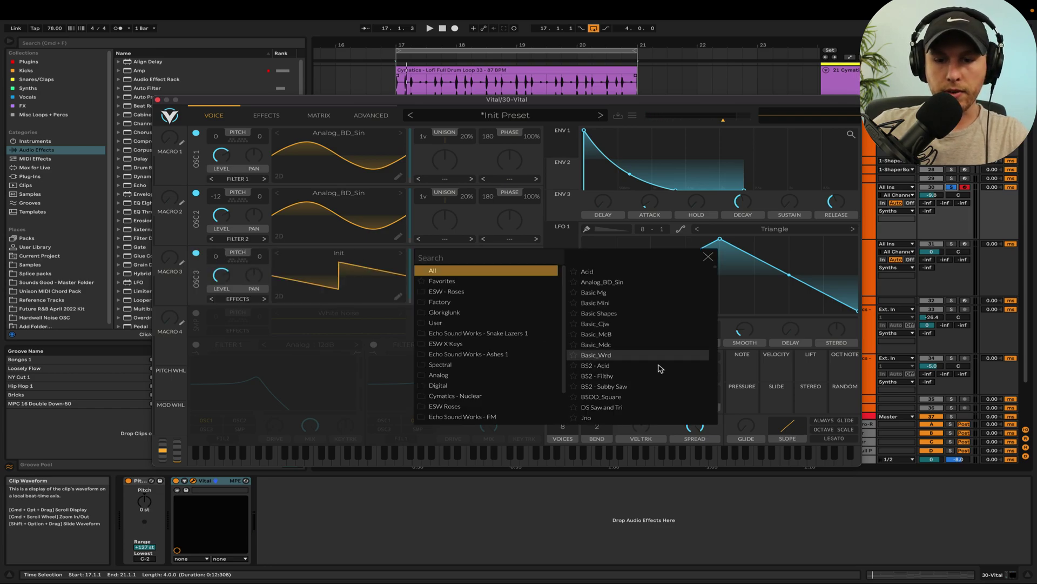
left_click(613, 365)
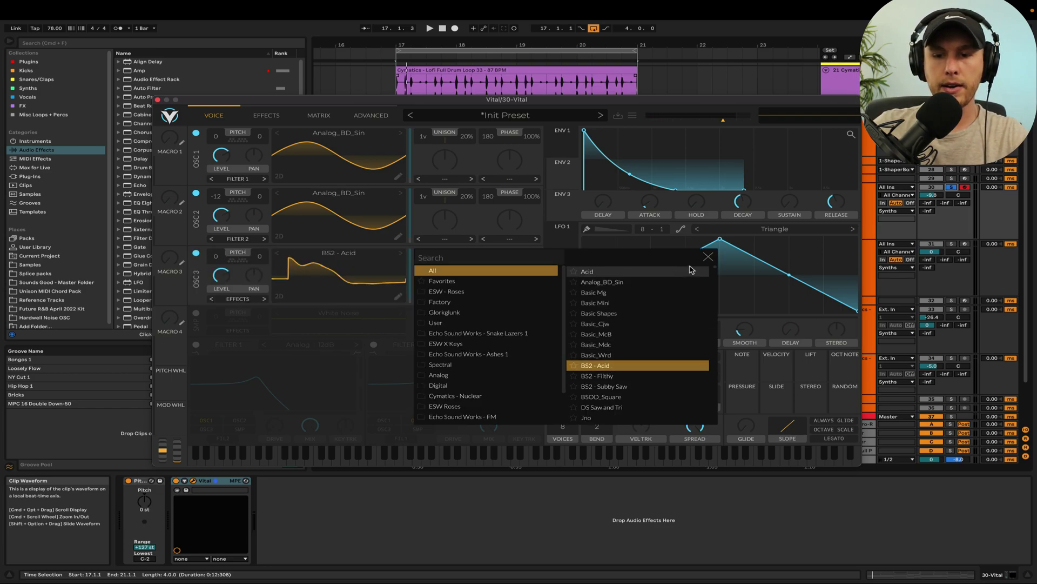
left_click(708, 256)
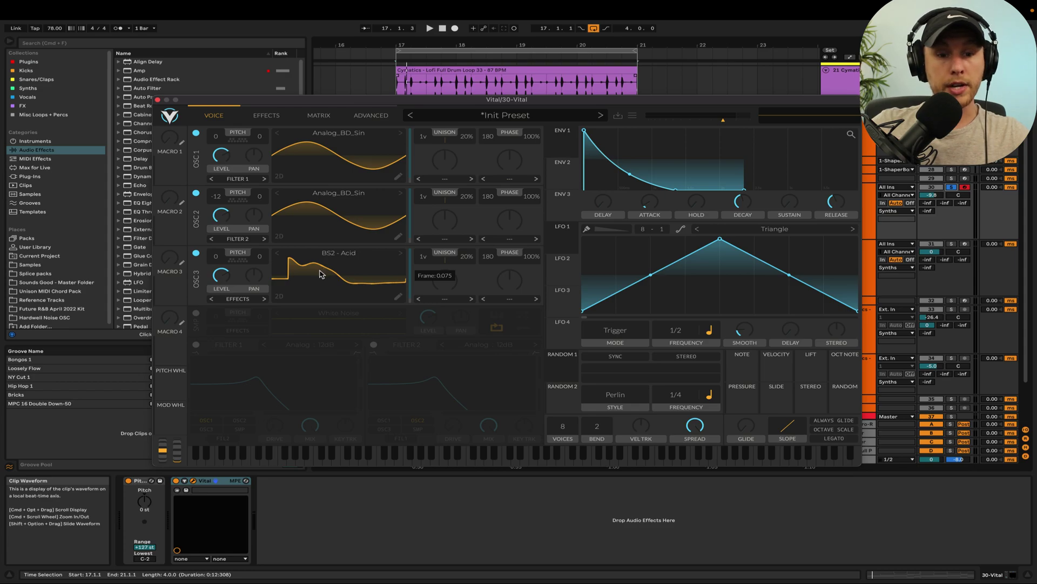
Set OSC 3's spectral morph to Low Pass and make LFO 2 a descending-ramp Envelope
left_click(442, 302)
left_click(469, 397)
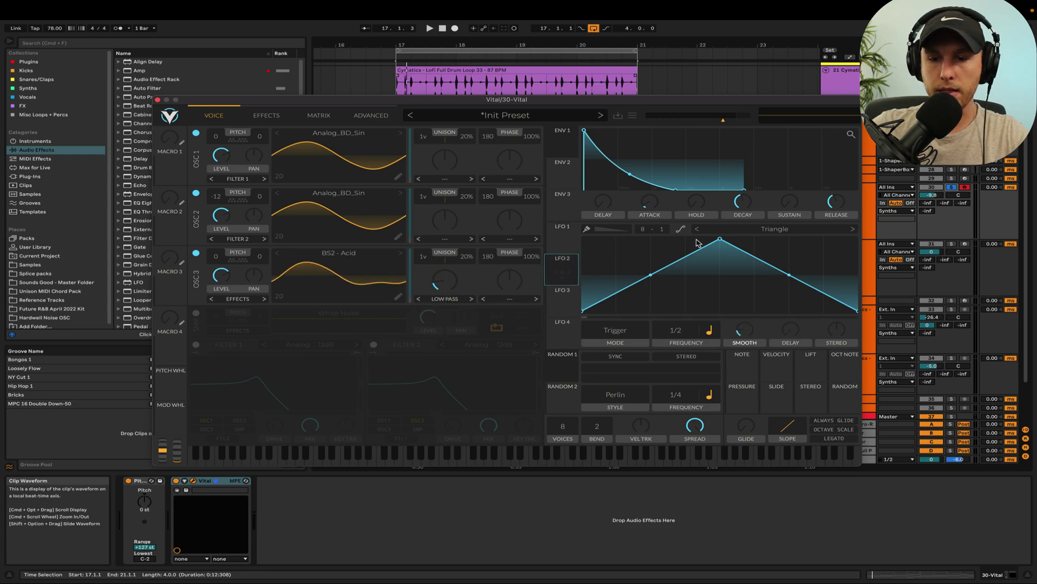
left_click_drag(719, 239, 567, 240)
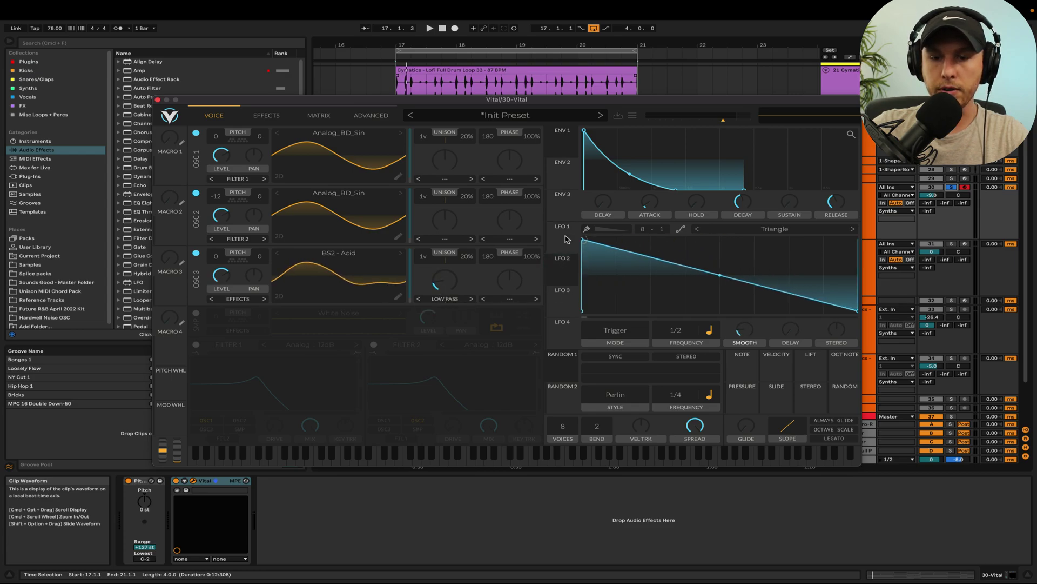
left_click(628, 338)
left_click(626, 374)
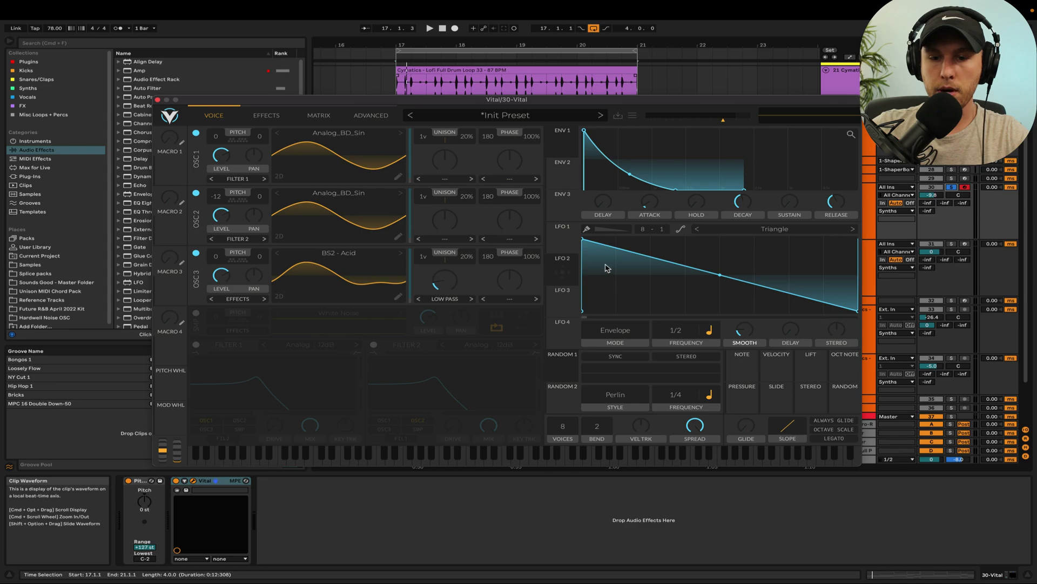
Modulate OSC 3's Low Pass morph with LFO 2 at 0.440 depth and route OSC 3 to Filter 1
left_click_drag(563, 272, 438, 292)
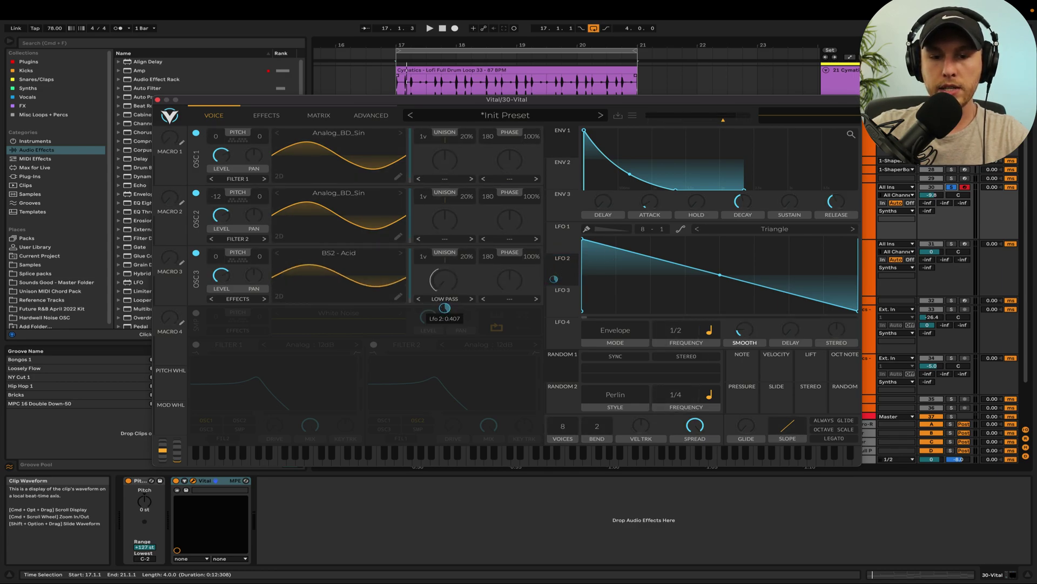
key("space")
left_click_drag(444, 309, 444, 315)
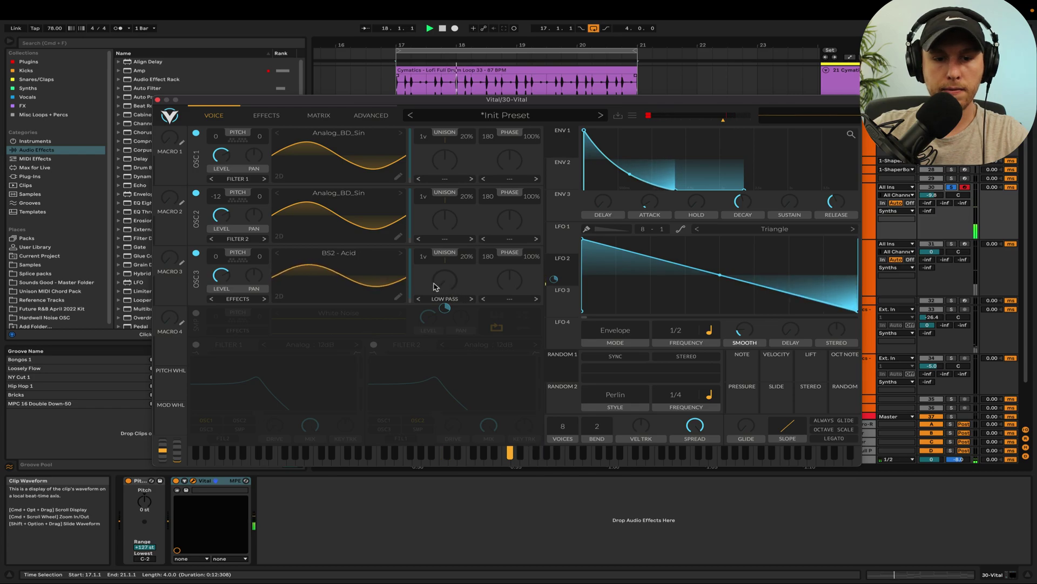
key("space")
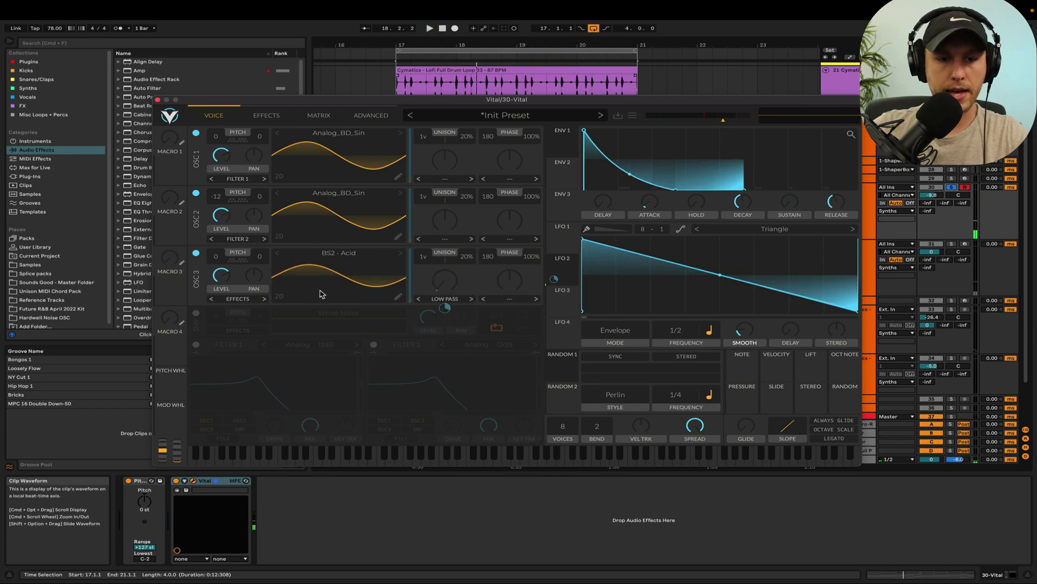
key("space")
left_click(238, 298)
left_click(263, 315)
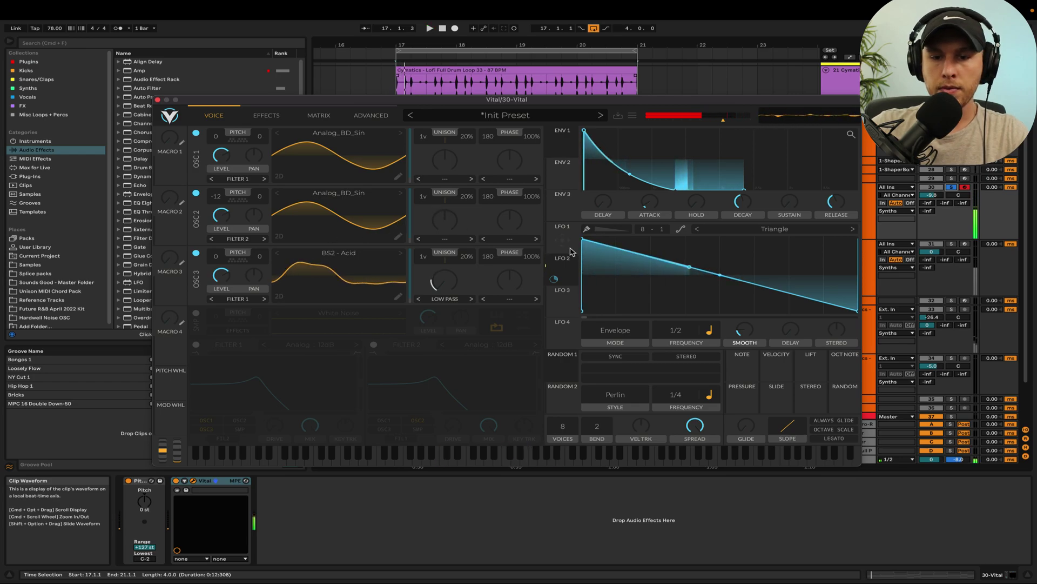
Turn on Filter 1 and modulate it with LFO 2
left_click(196, 345)
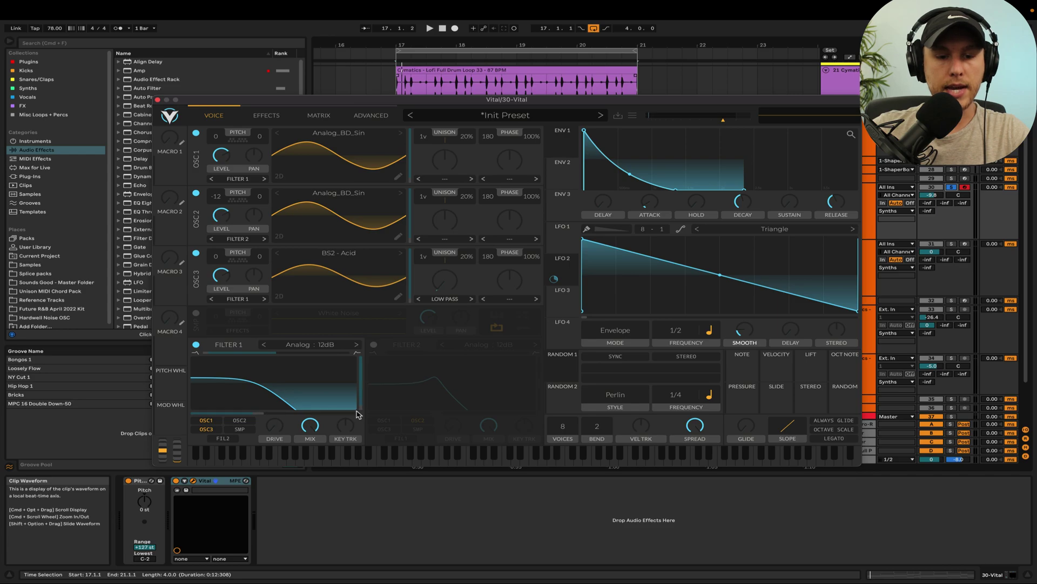
left_click_drag(554, 279, 384, 377)
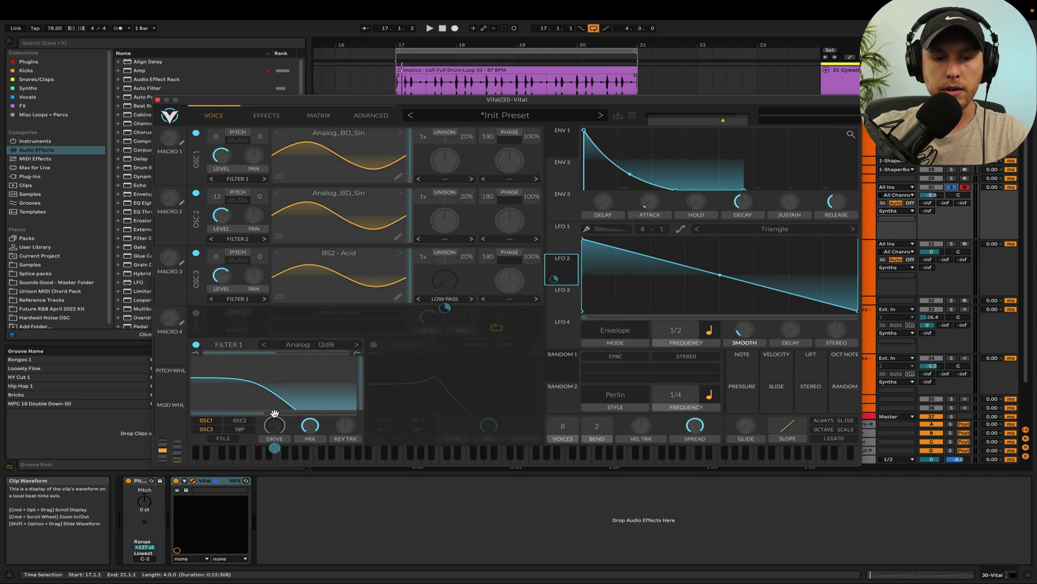
mouse_move(274, 413)
left_mouse_down()
mouse_move(262, 416)
mouse_move(270, 410)
left_mouse_up()
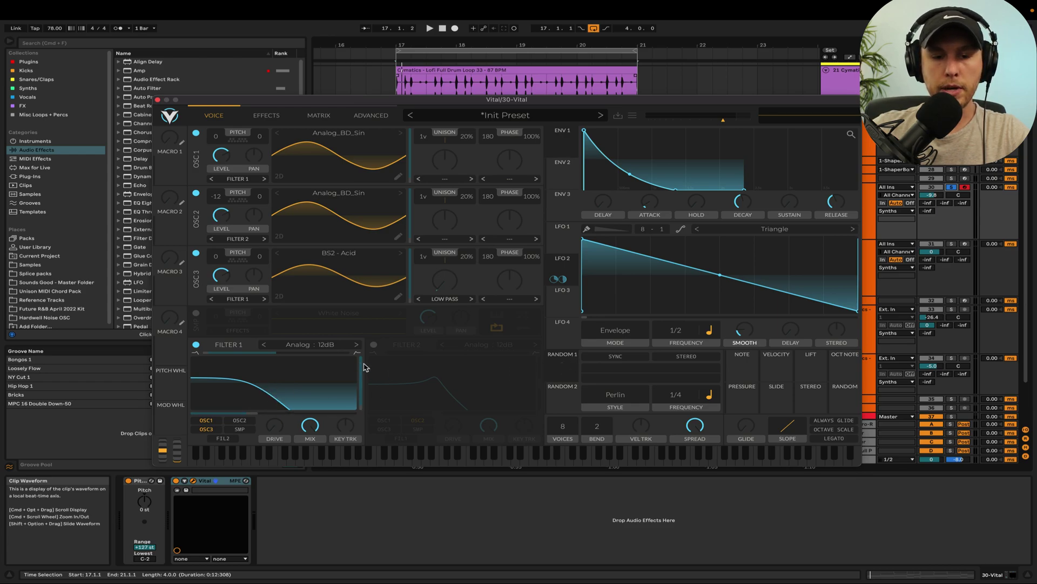
key("space")
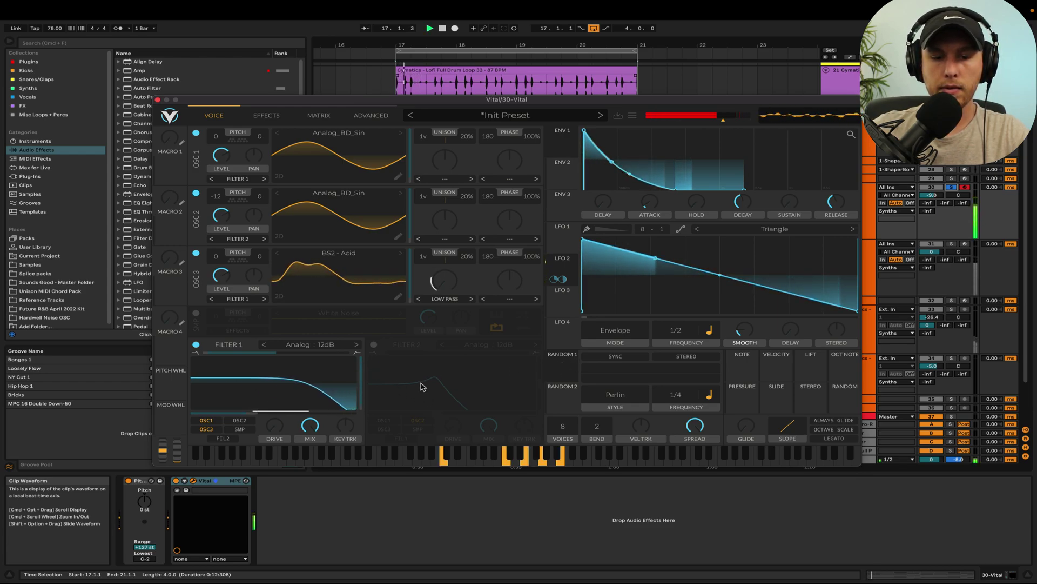
key("space")
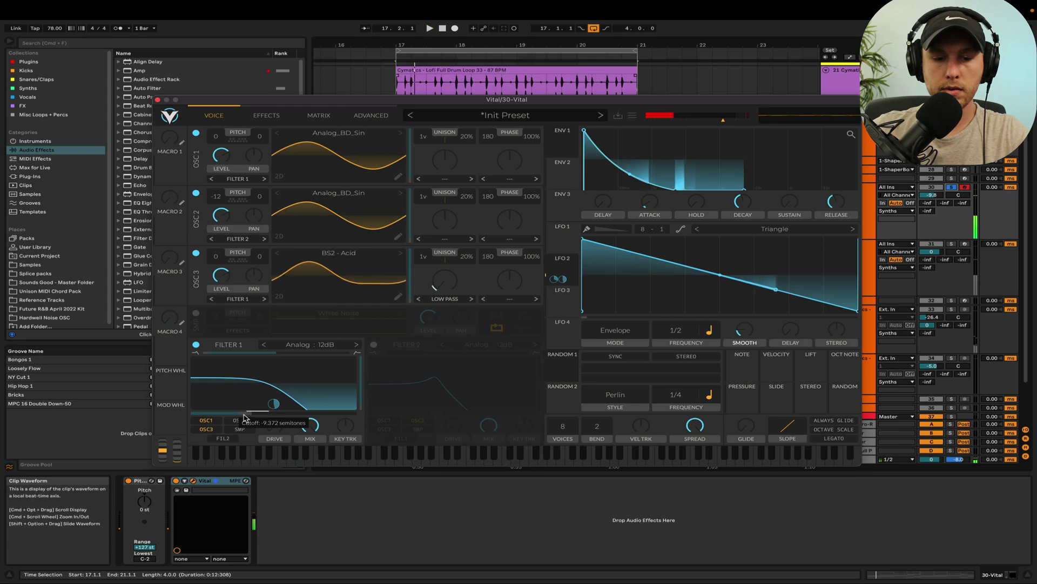
Deepen LFO 2's modulation on the acid oscillator to about 0.230
key("space")
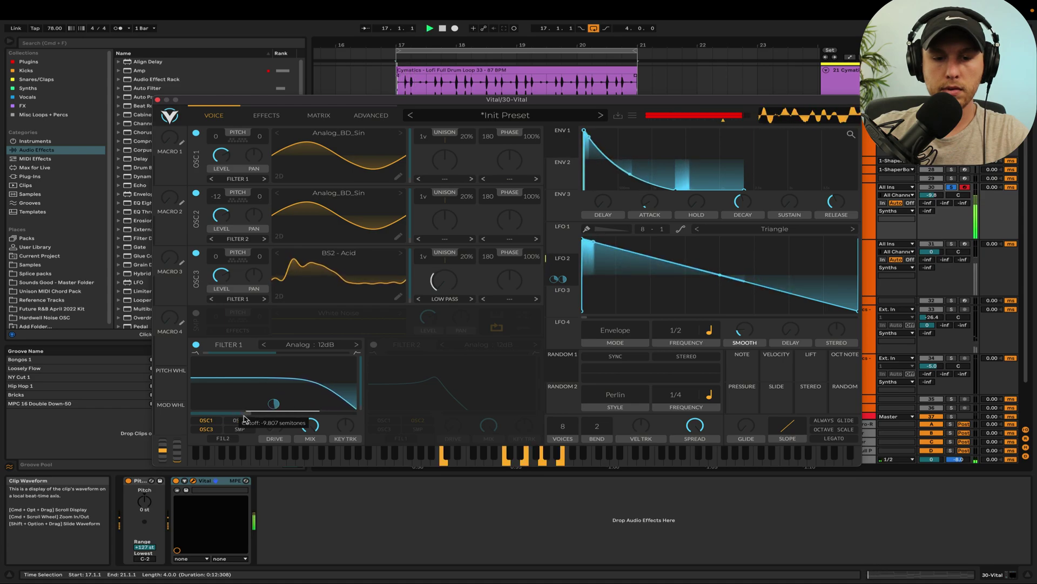
key("space")
mouse_move(445, 317)
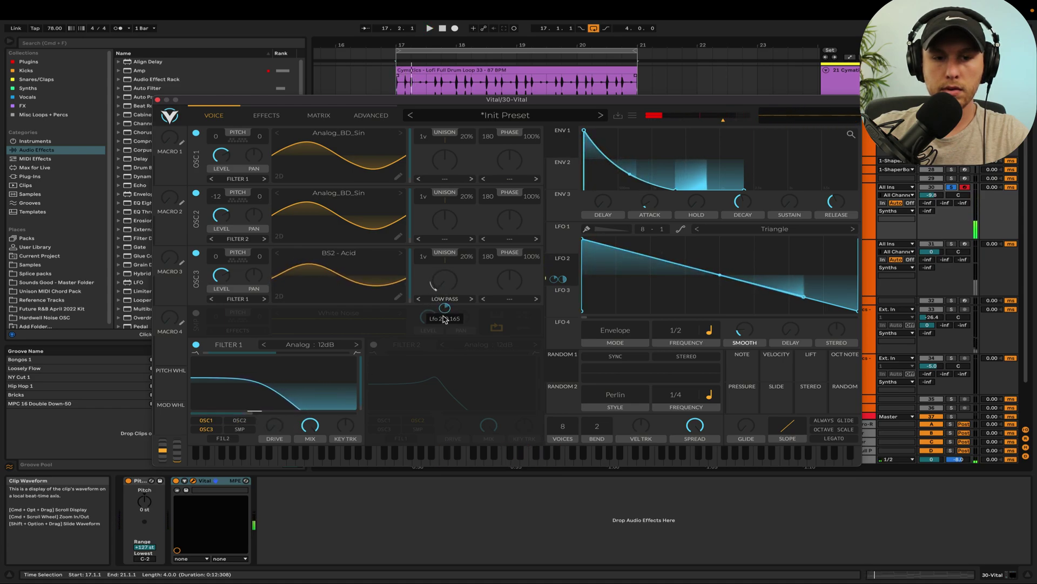
left_click_drag(444, 318, 444, 308)
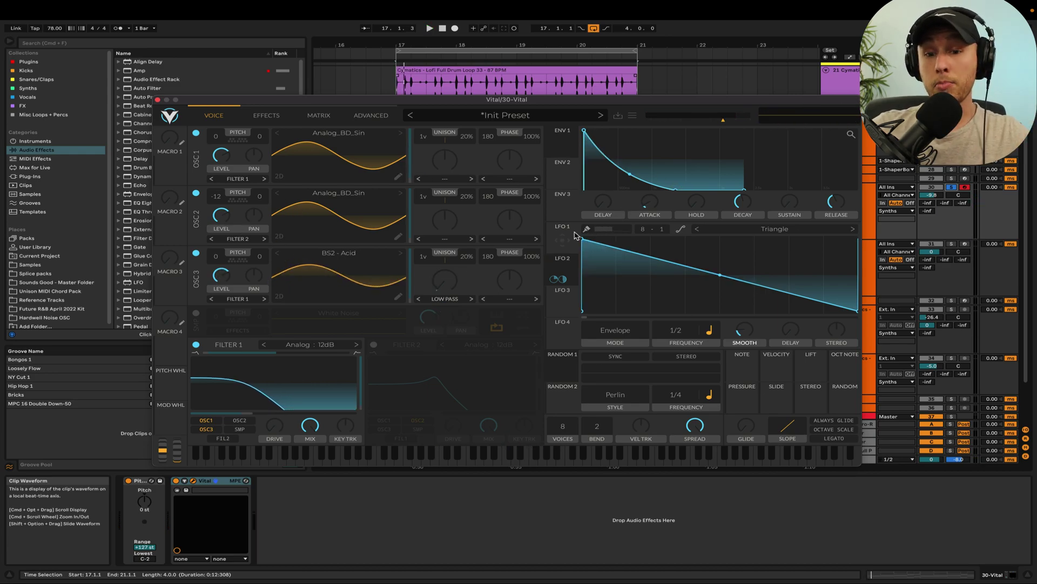
Set LFO 1 to Sync mode with its rate measured in seconds
left_click(572, 238)
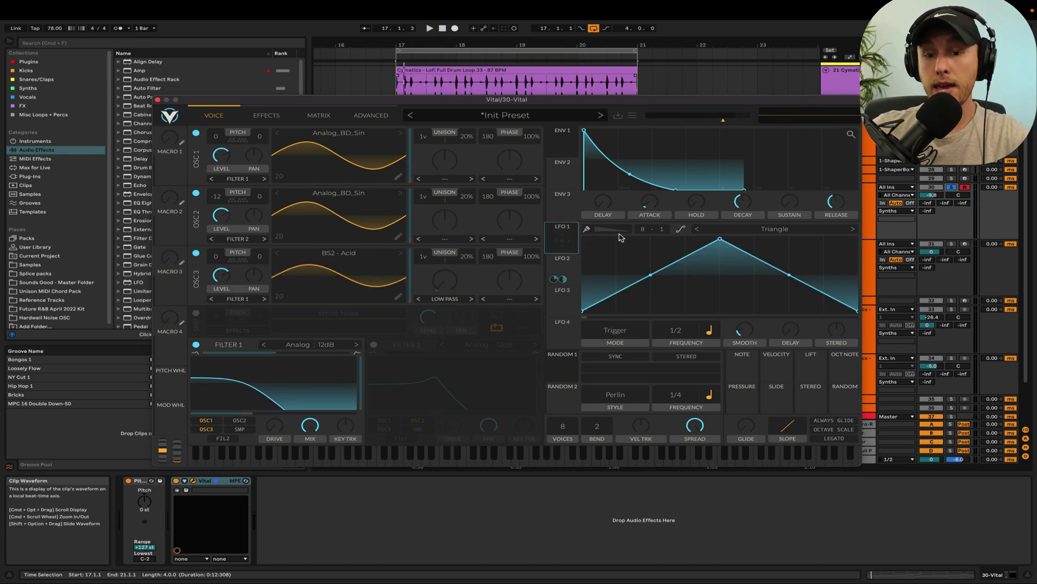
left_click(619, 331)
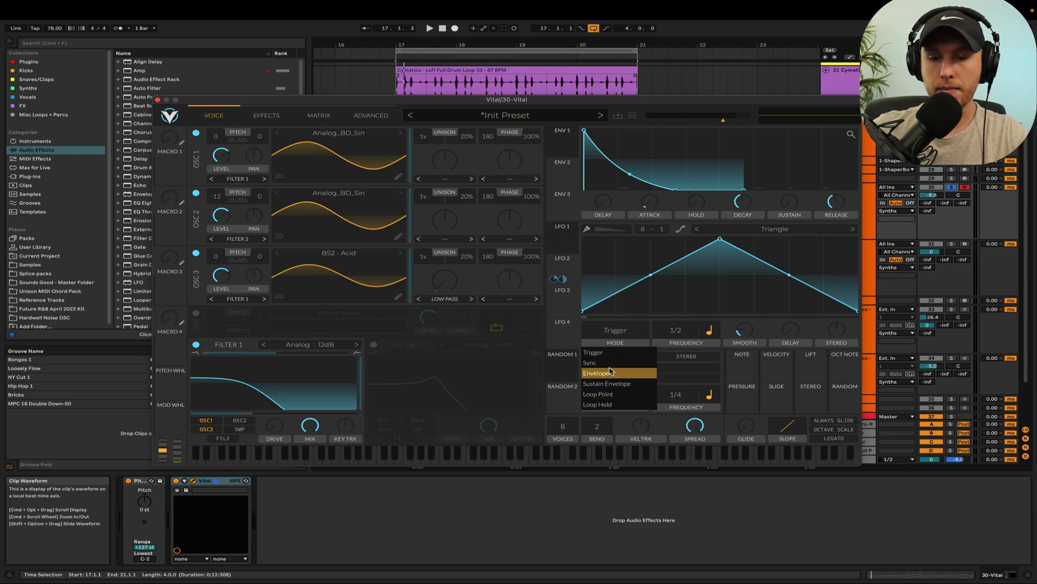
left_click(609, 366)
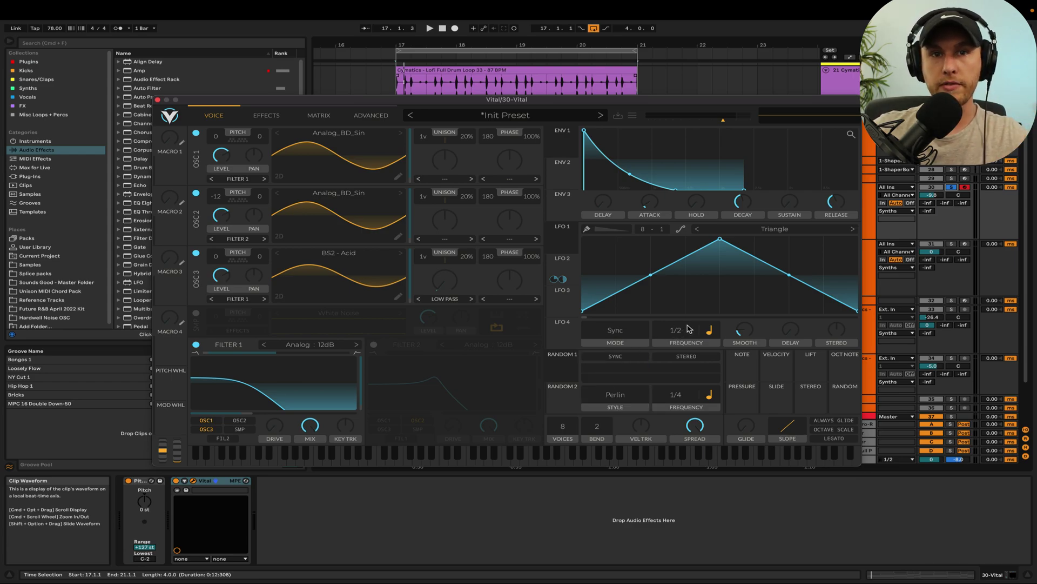
left_click(707, 330)
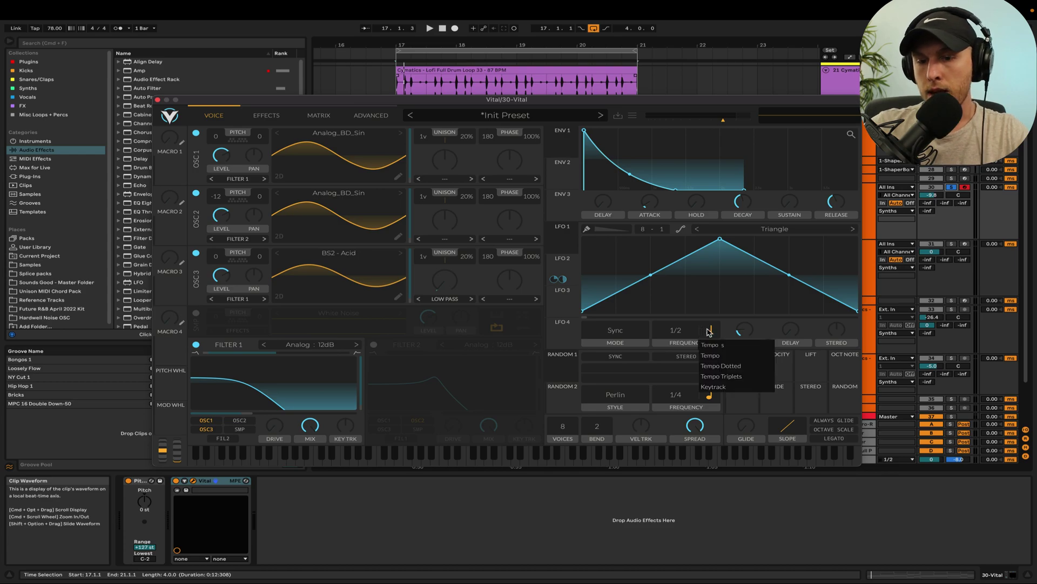
left_click(721, 346)
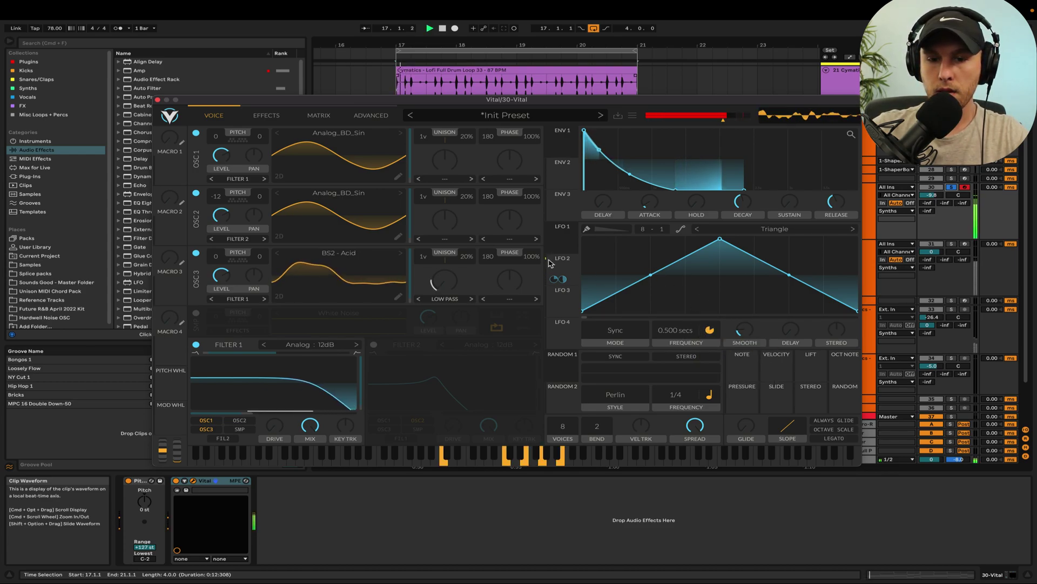
Route LFO 1 to both sine oscillators' phase and slow its rate to 0.865 seconds
left_click_drag(568, 239, 488, 139)
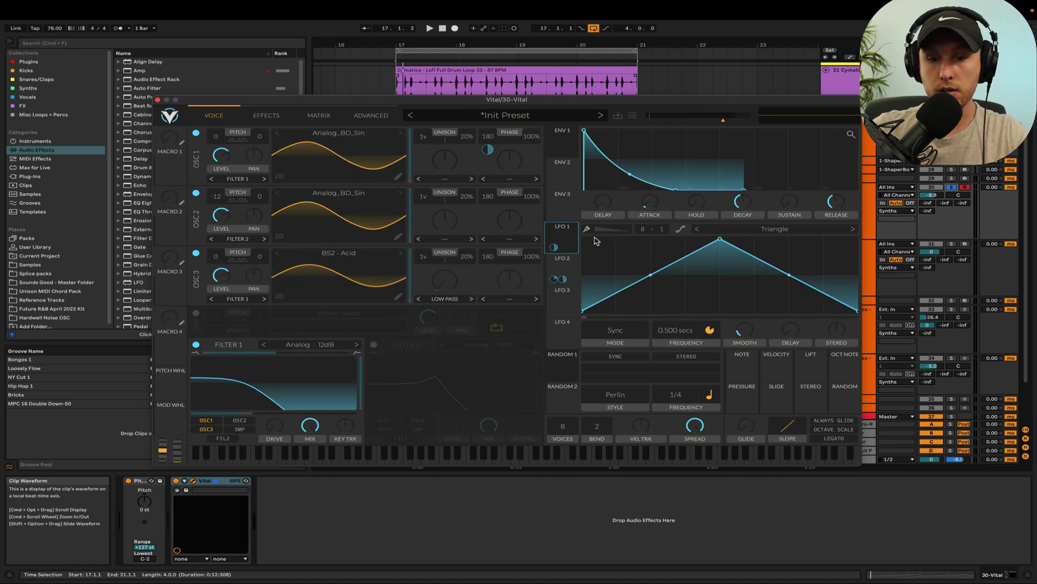
left_click_drag(571, 236, 491, 199)
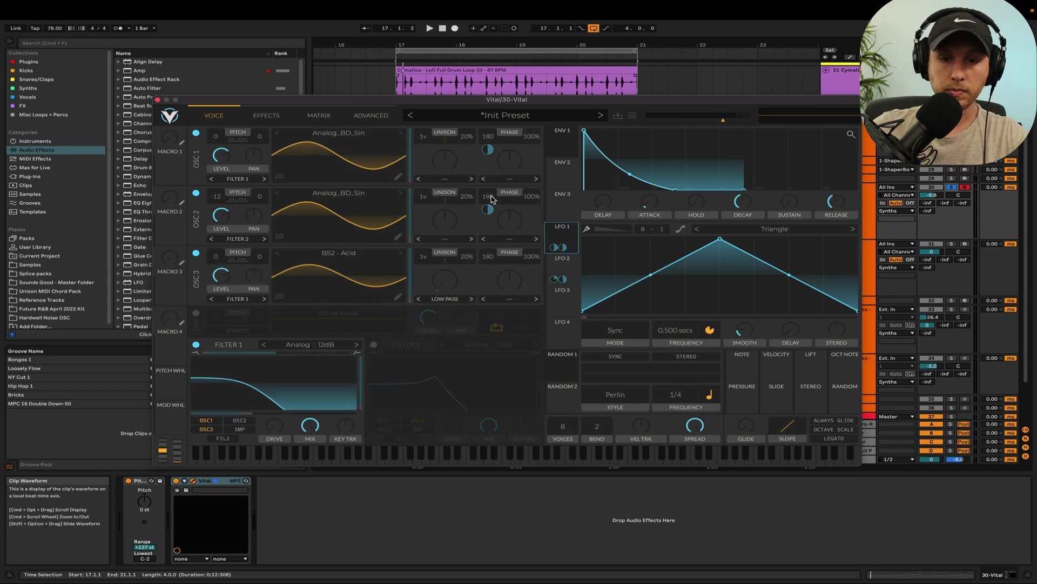
right_click(488, 210)
left_click(506, 238)
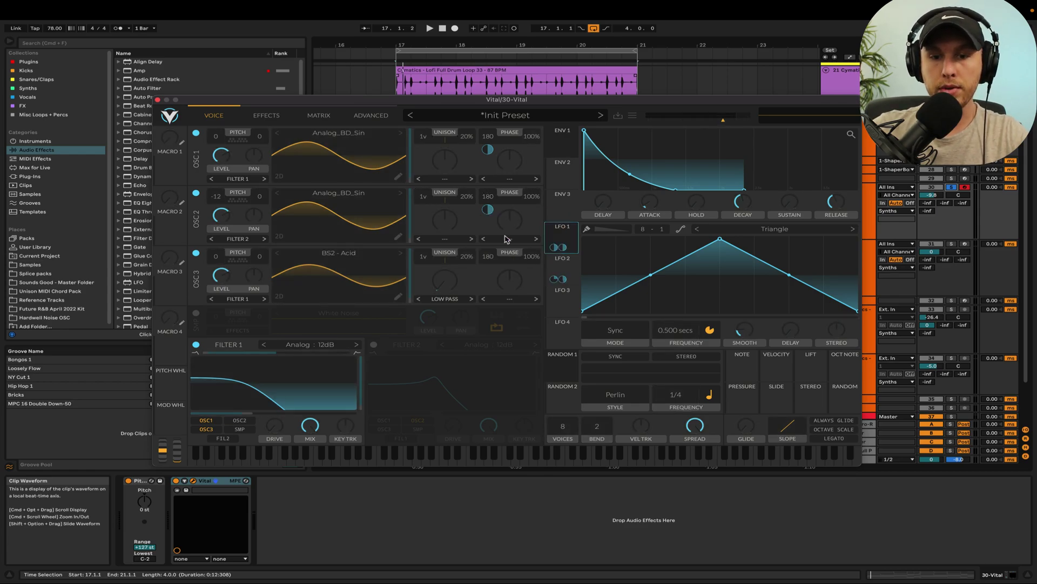
right_click(485, 151)
left_click(506, 179)
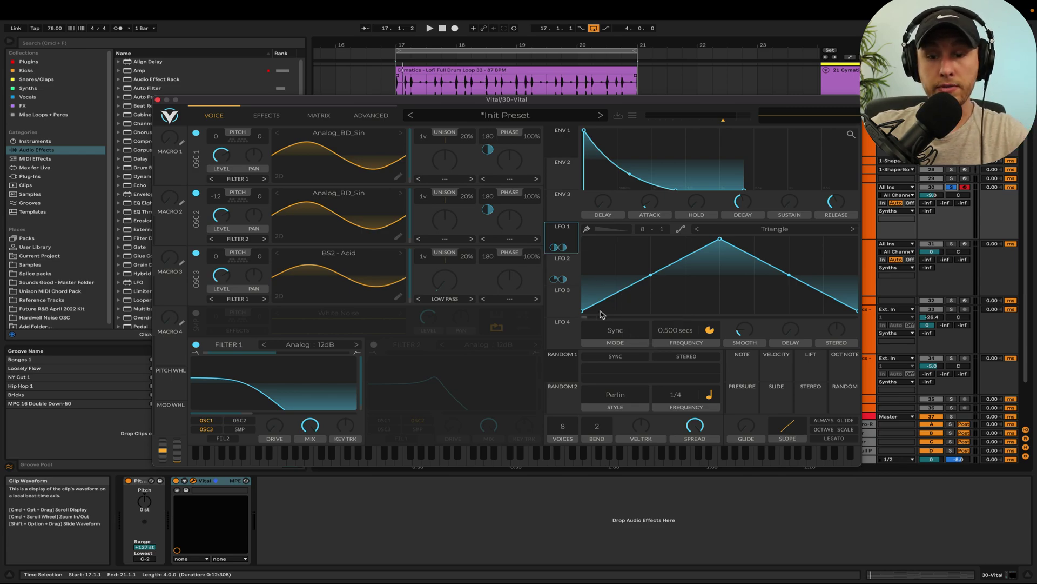
key("space")
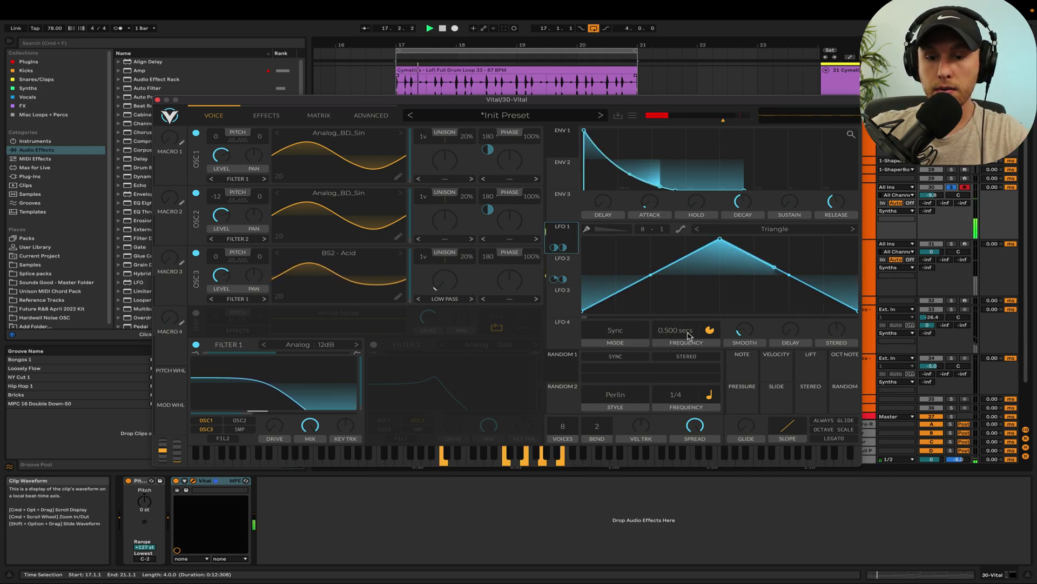
mouse_move(659, 333)
left_mouse_down()
mouse_move(674, 340)
mouse_move(674, 325)
left_mouse_up()
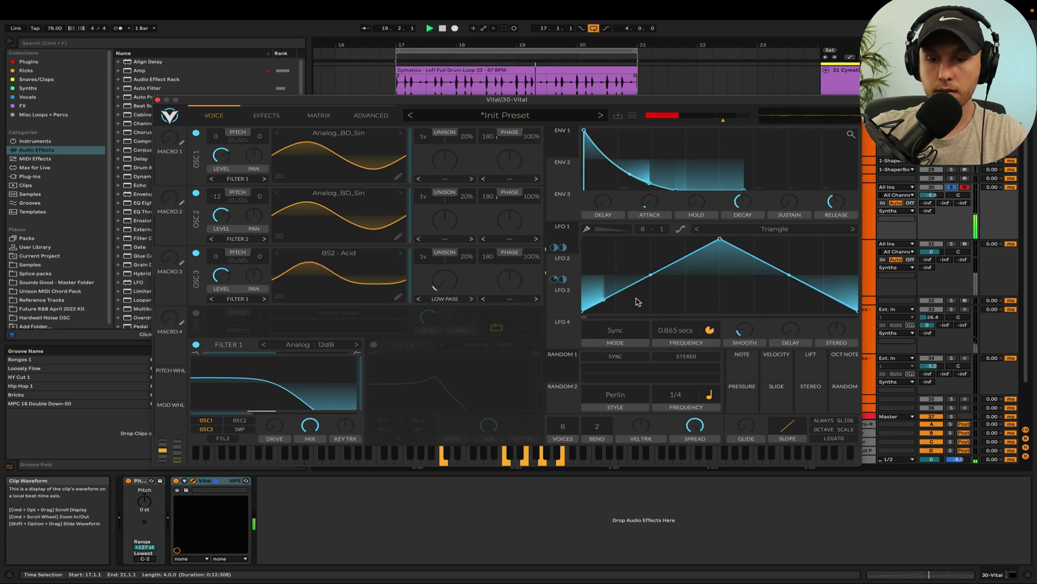
Enable the sample oscillator and load the Cymatics - Dreams Noise - Vinyl 4 clip into it
key("space")
left_click_drag(606, 103, 570, 81)
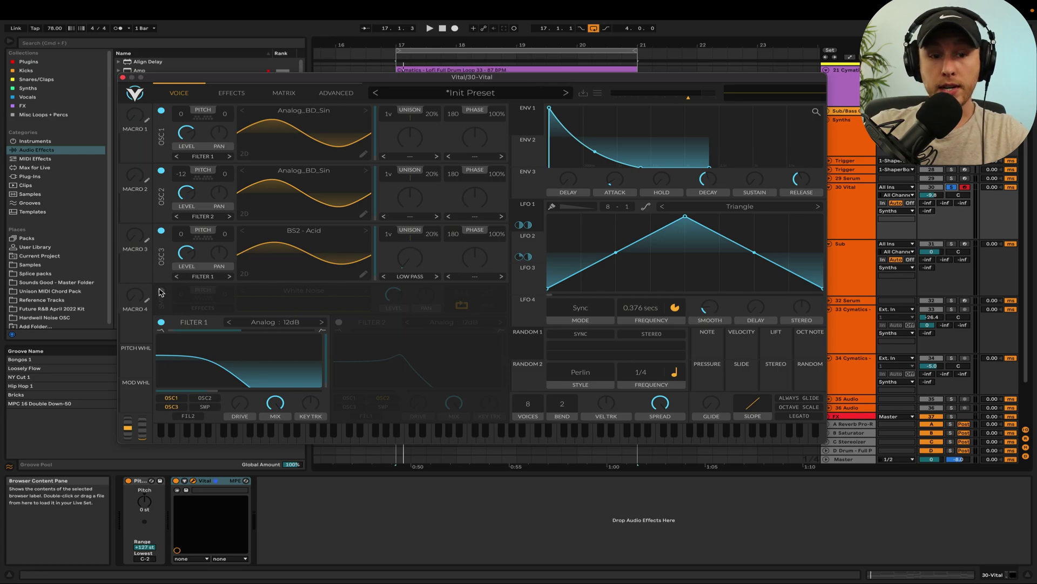
left_click(160, 291)
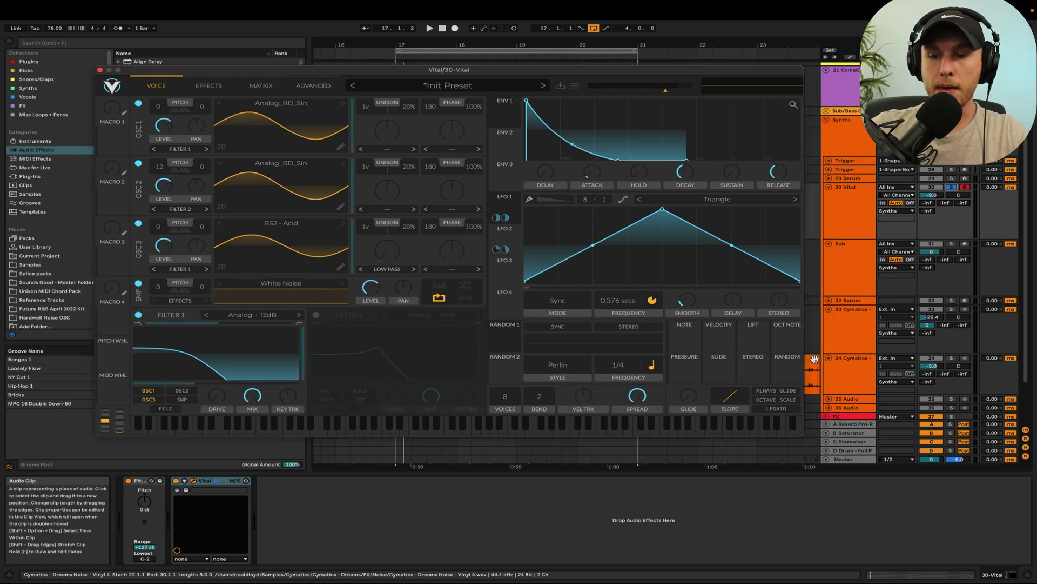
left_click(814, 373)
left_click_drag(274, 298, 285, 305)
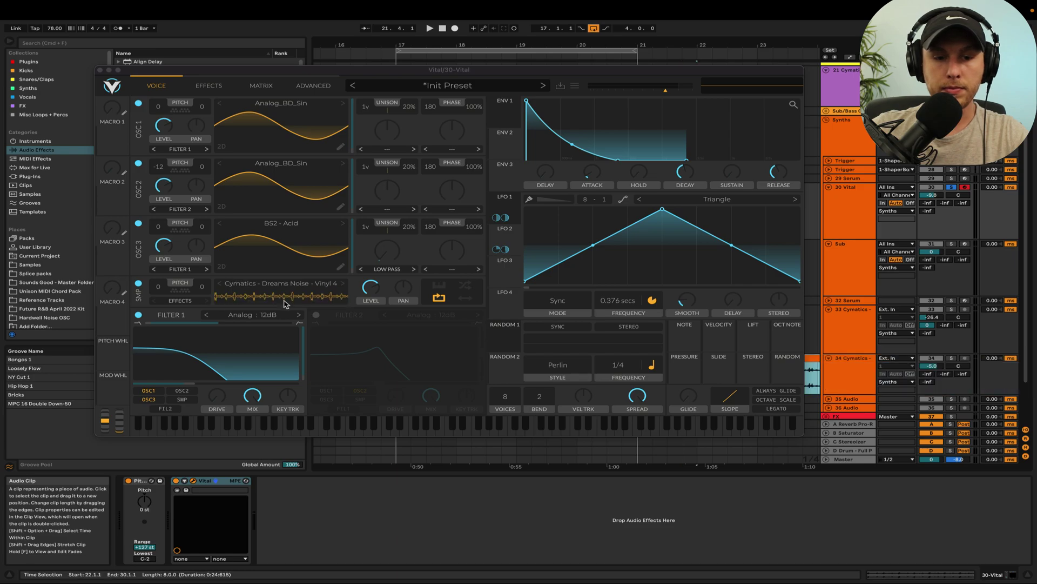
left_click(438, 301)
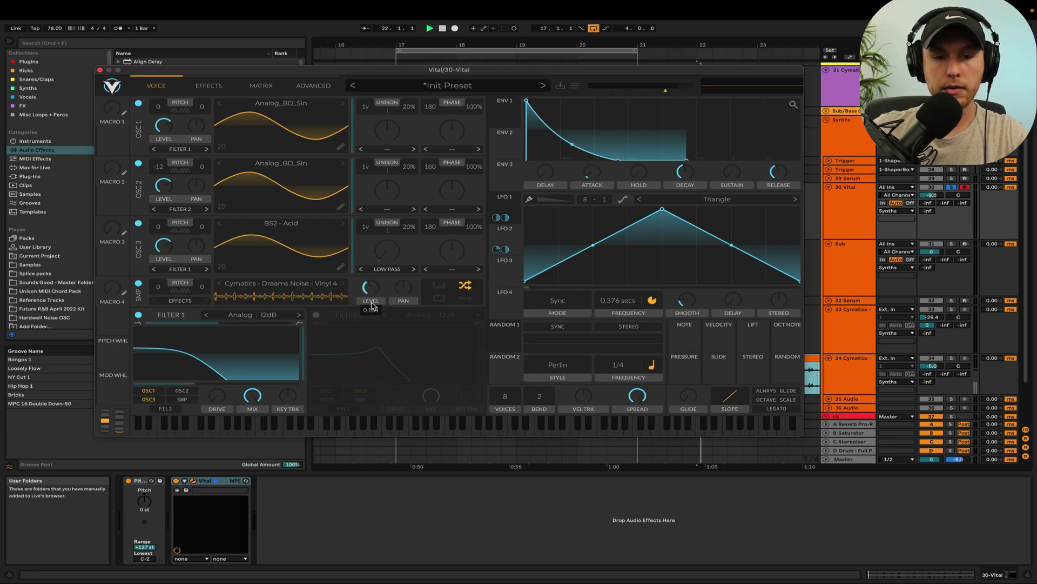
Play the patch to hear the vinyl noise layer
left_click(446, 62)
key("space")
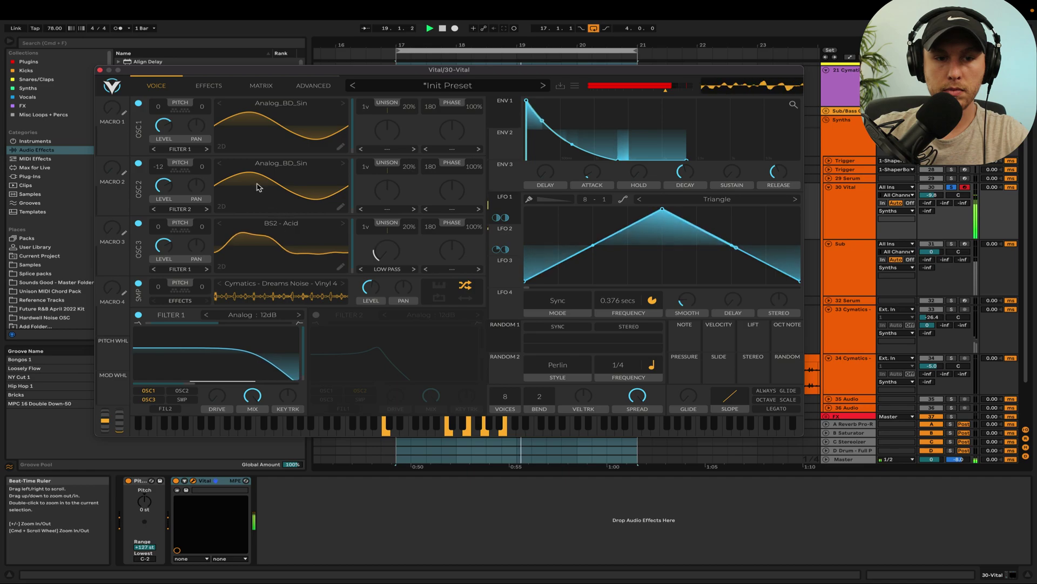
left_click(208, 86)
key("space")
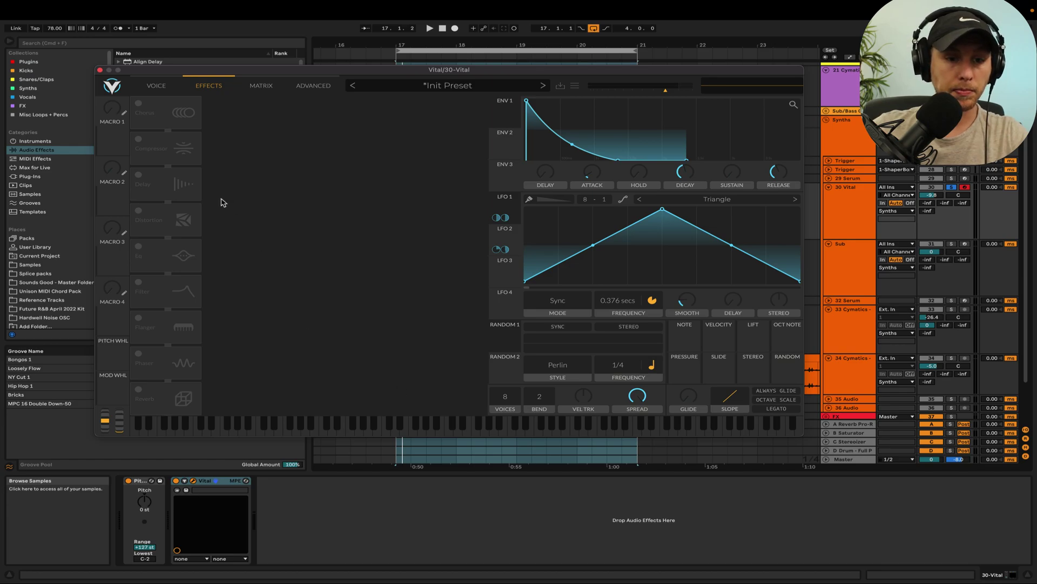
Enable the EQ, raise its low cutoff and lower its high cutoff to 93.82 semitones
left_click(139, 248)
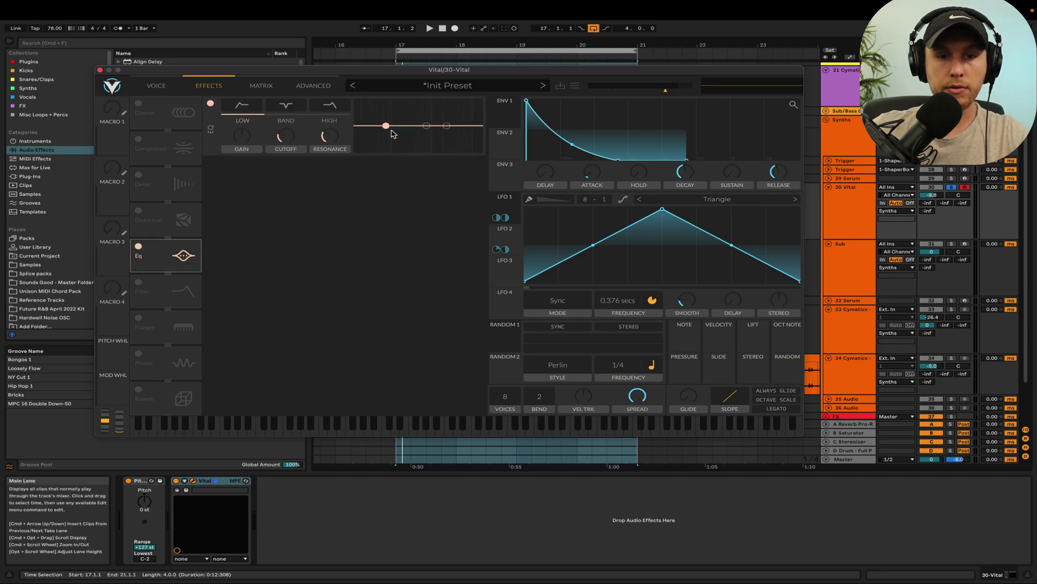
left_click_drag(387, 126, 399, 129)
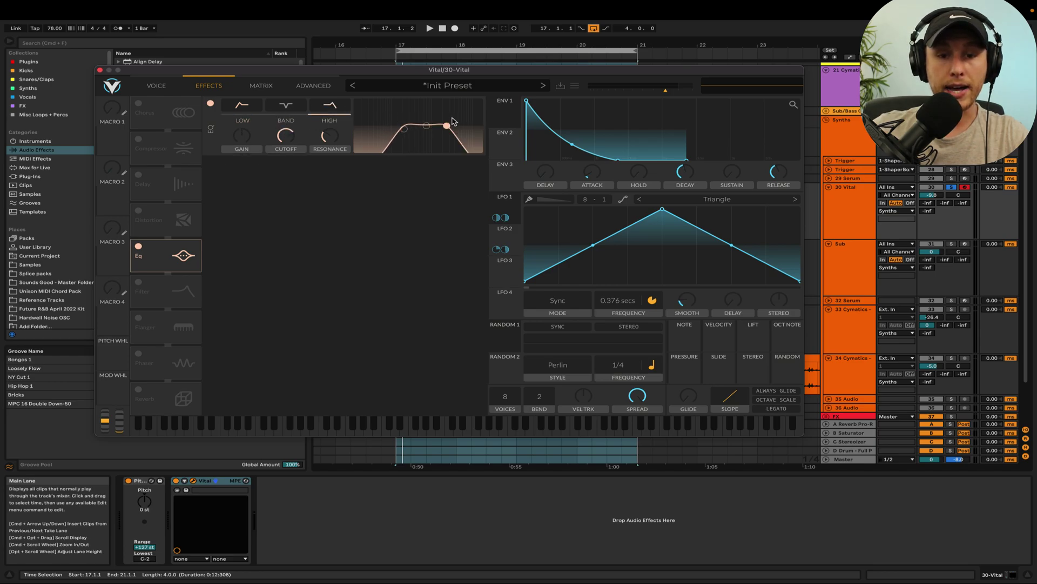
left_click_drag(447, 127, 441, 125)
key("space")
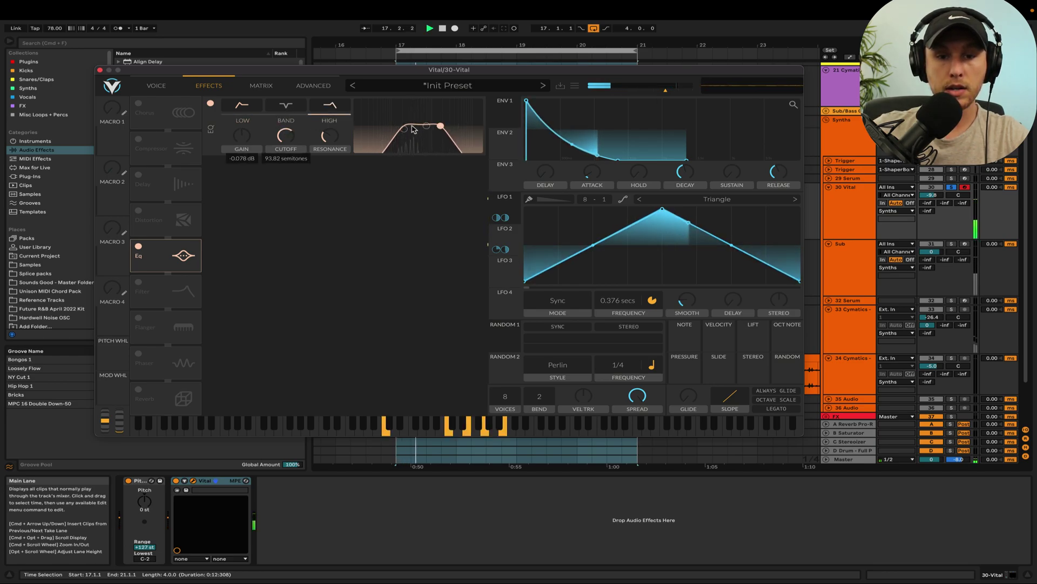
Transpose the acid oscillator down an octave to -12 and replay the patch
left_click(157, 86)
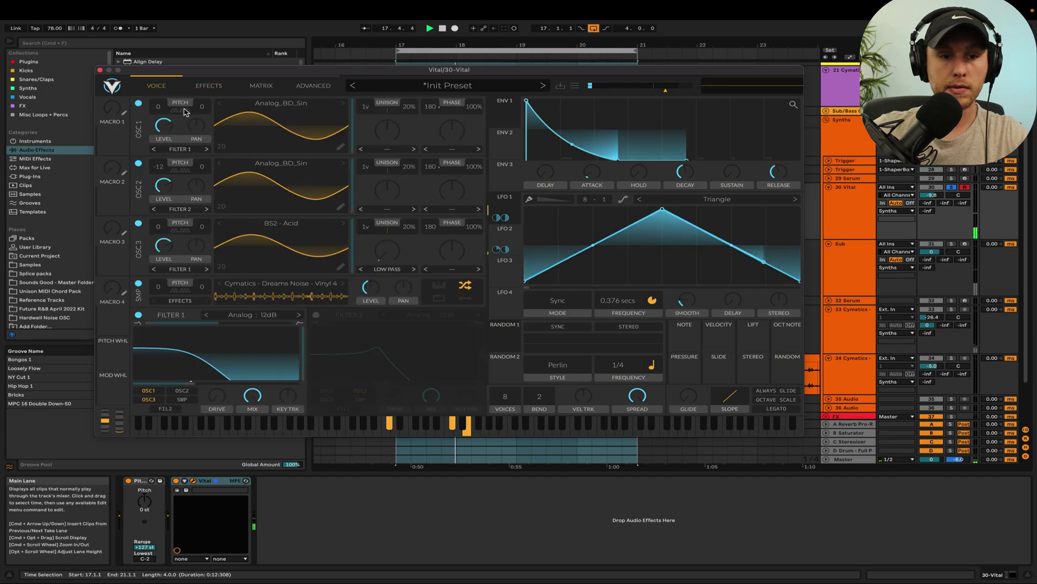
left_click_drag(158, 226, 157, 238)
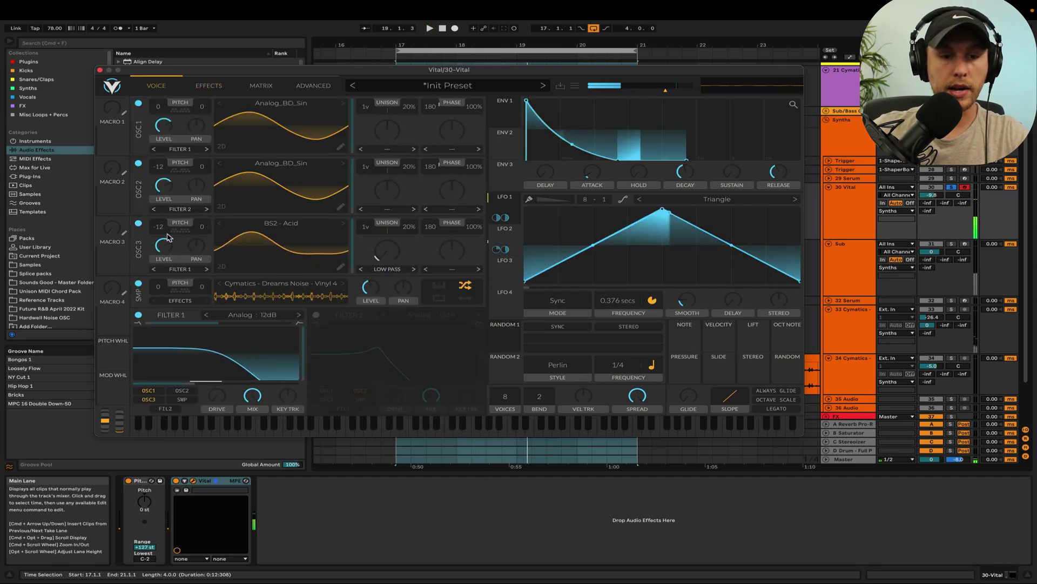
key("space")
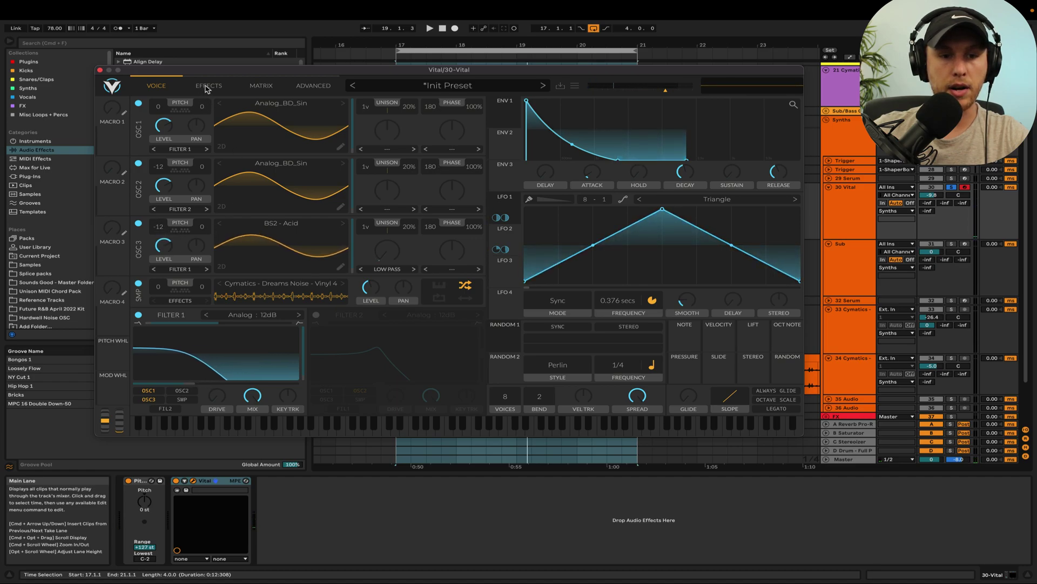
key("space")
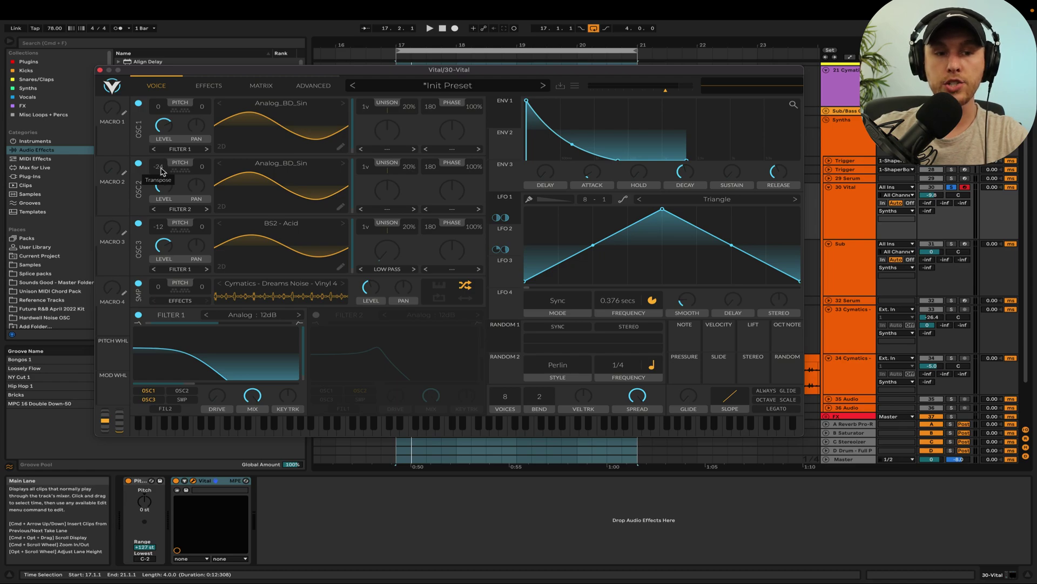
Enable Distortion and reorder the effects chain with EQ first and Distortion second
left_click(208, 85)
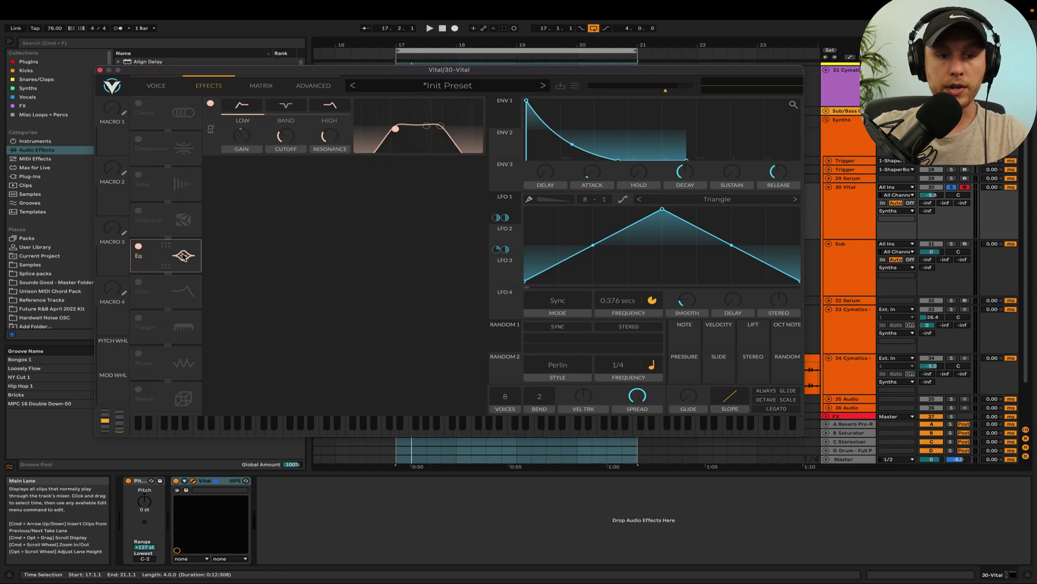
left_click(147, 217)
left_click_drag(173, 221, 175, 262)
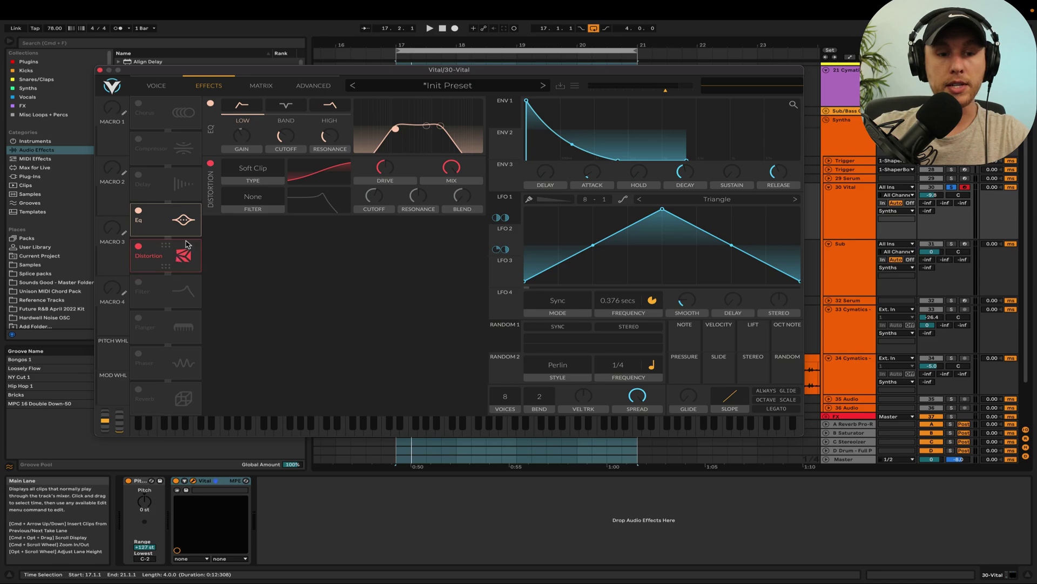
left_click_drag(184, 227, 167, 153)
left_click_drag(166, 237, 178, 150)
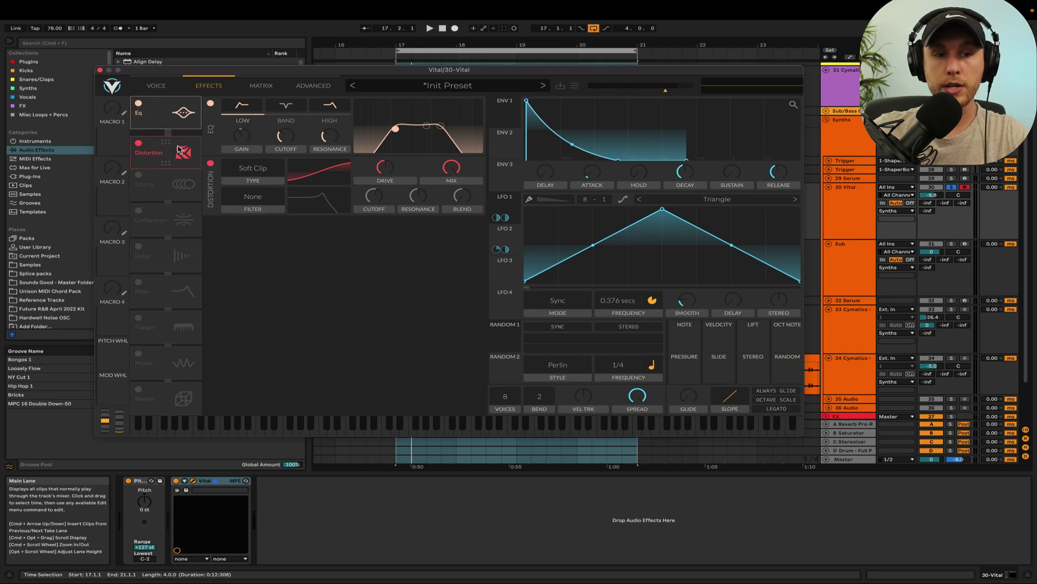
Set the distortion type to Down Sample with drive around -4.6 dB, auditioning playback
left_click(238, 163)
left_click(262, 244)
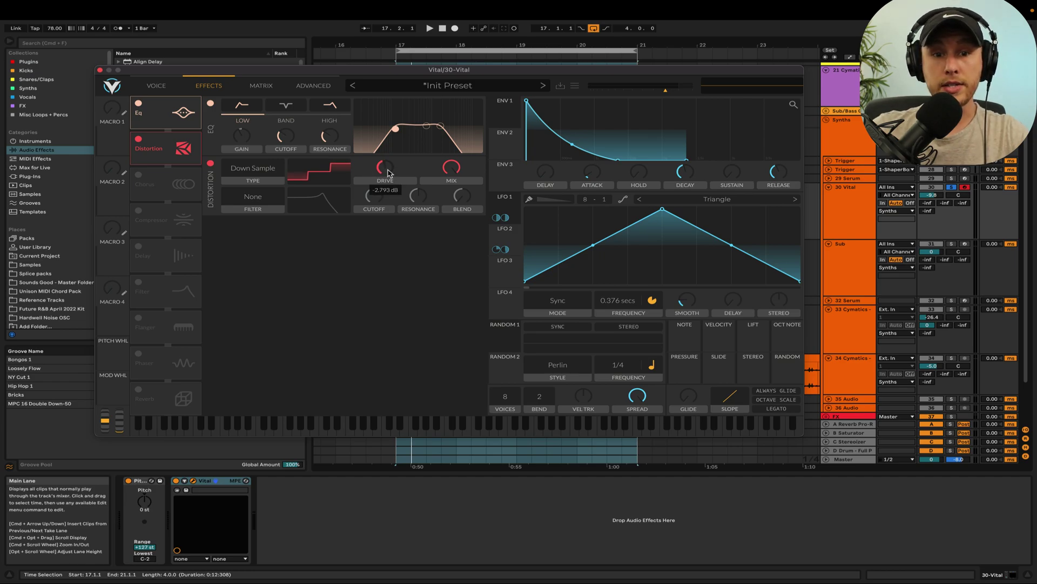
key("space")
scroll(386, 172, "down", 3)
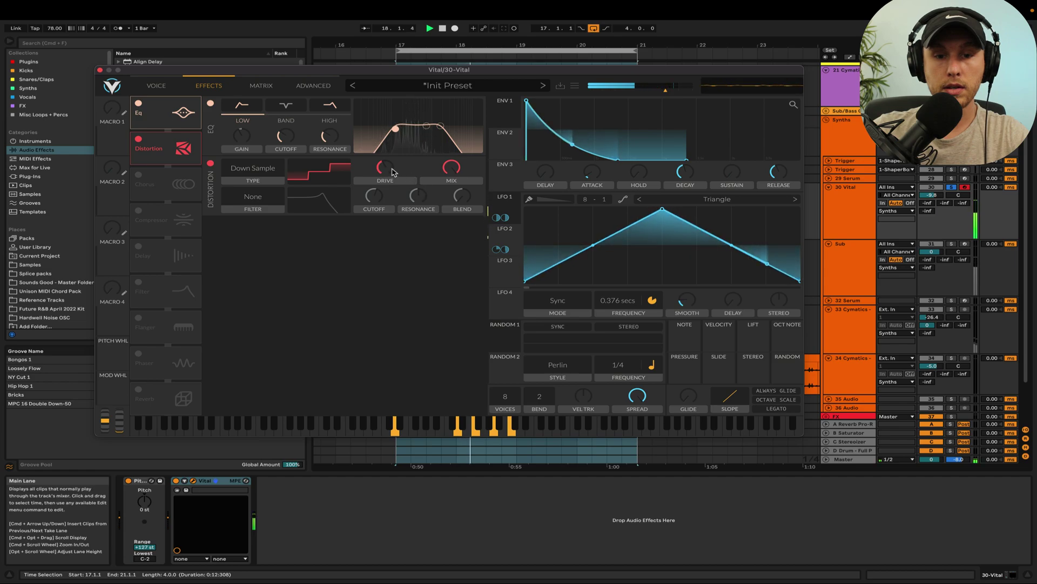
scroll(386, 171, "up", 1)
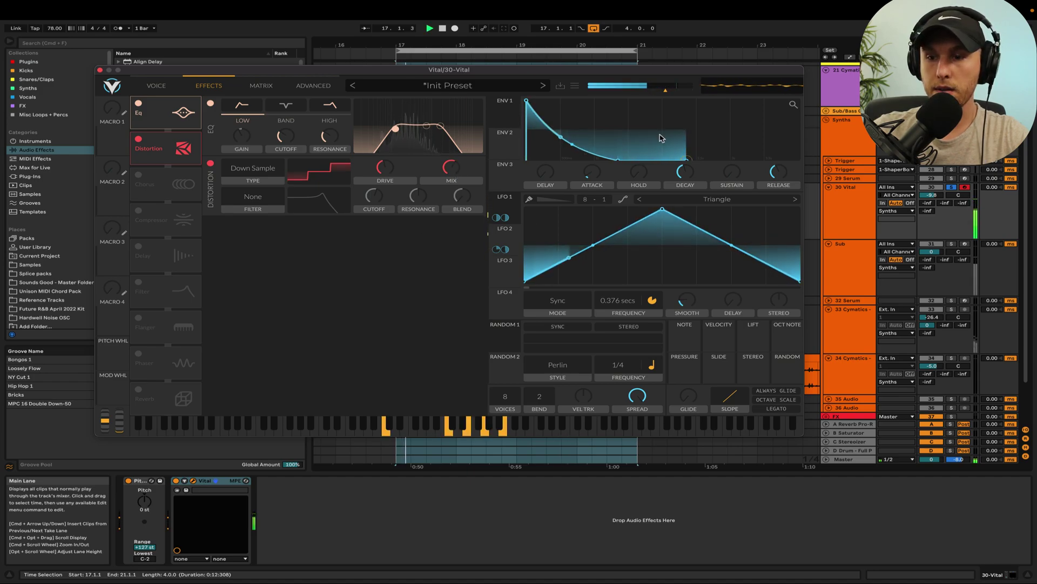
key("space")
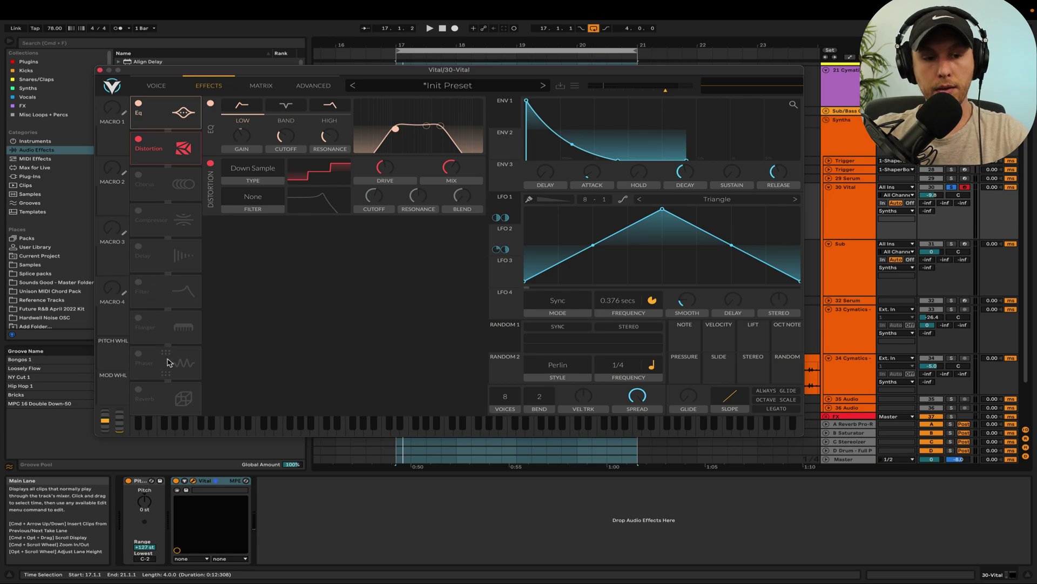
Enable Reverb, drop its low and high EQ bands to -6 dB, and raise mix toward 35%
left_click(139, 390)
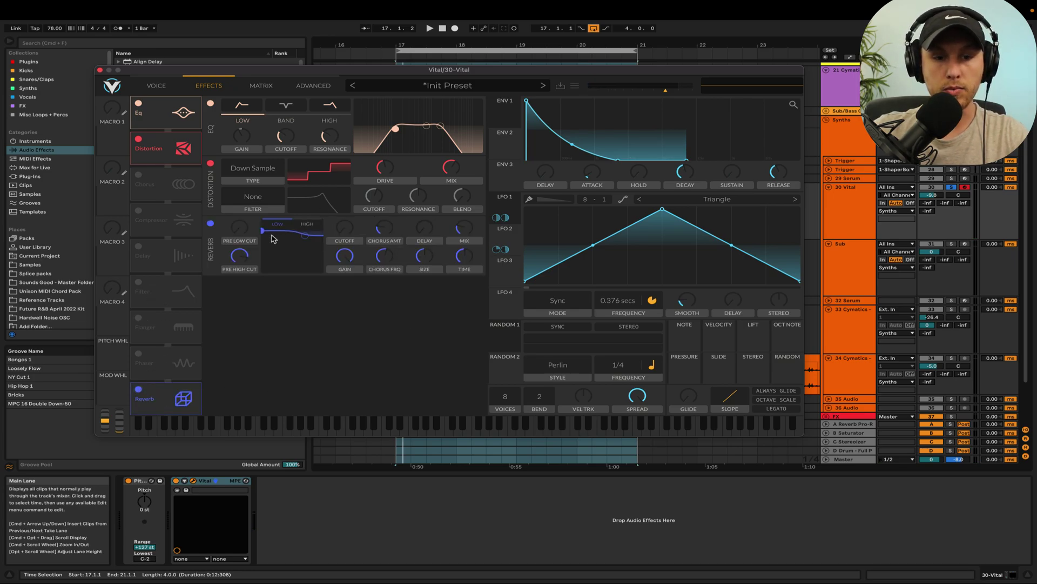
left_click_drag(264, 232, 282, 290)
left_click_drag(307, 238, 311, 265)
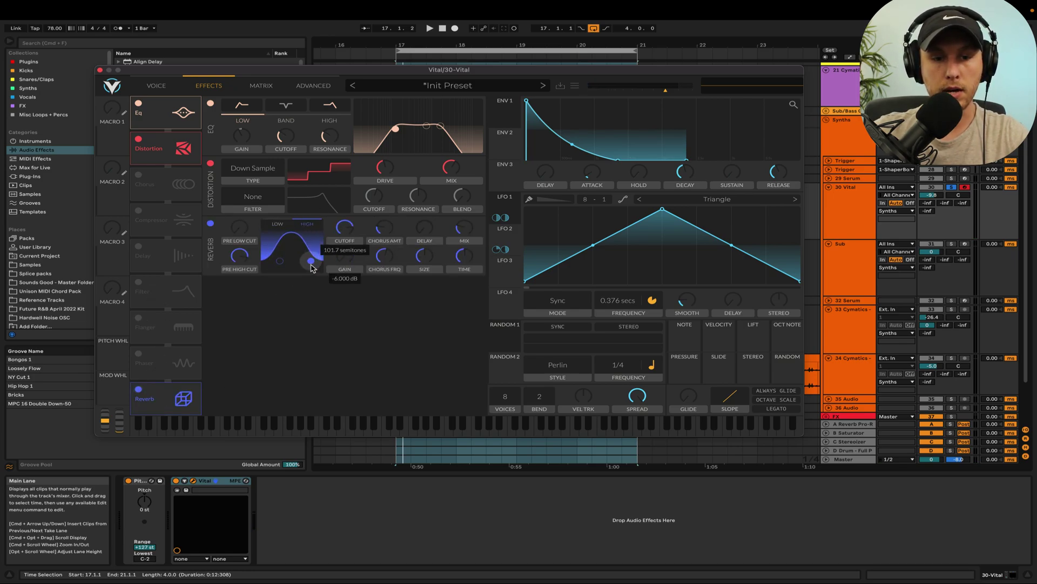
key("space")
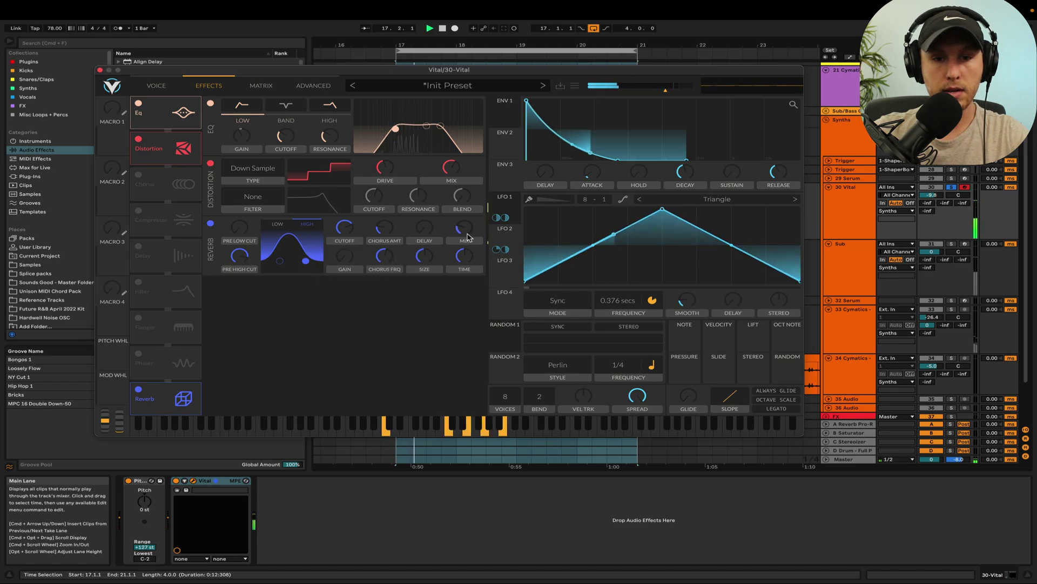
left_click_drag(470, 234, 472, 229)
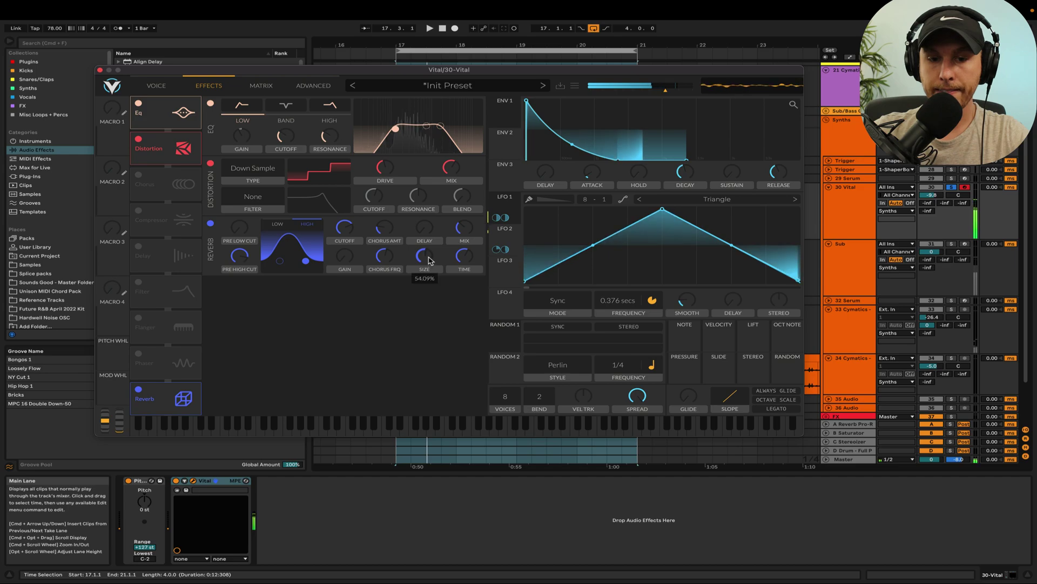
Route the SMP vinyl-noise output from Effects to Direct Out and play to check
left_click(156, 86)
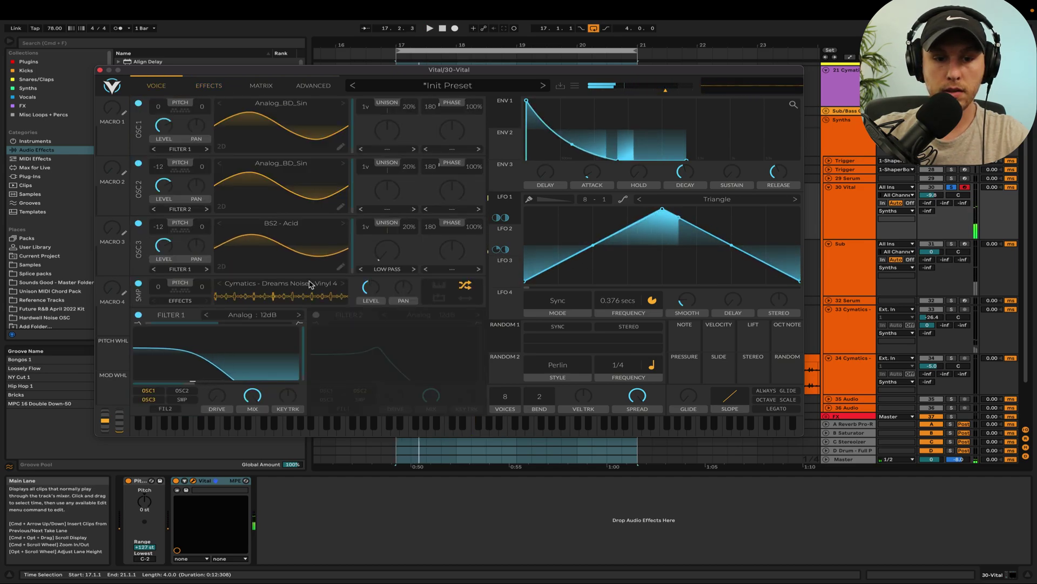
left_click(180, 300)
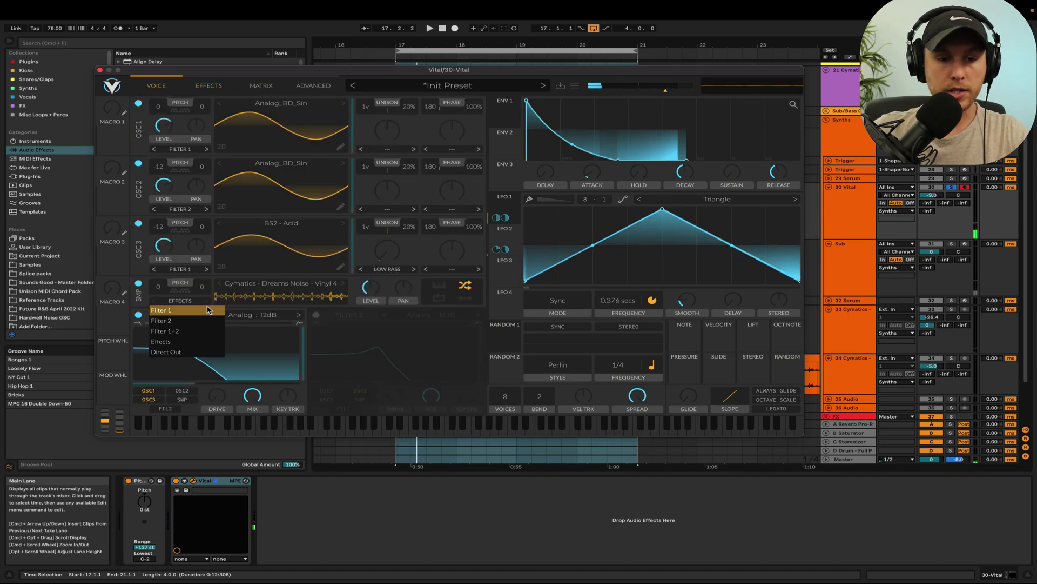
key("space")
left_click(186, 351)
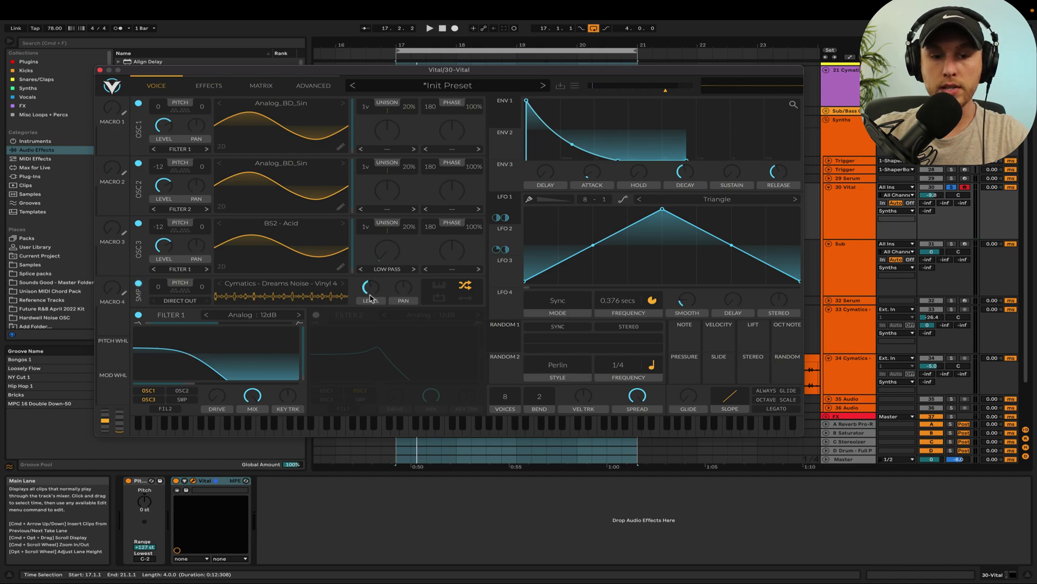
key("space")
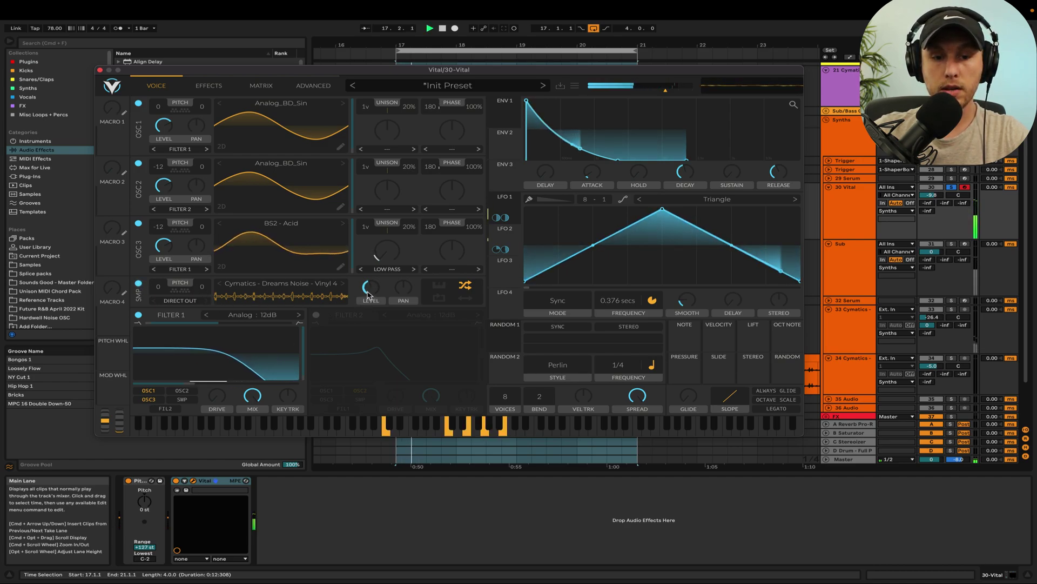
Close the Vital plugin window and stop playback
mouse_move(369, 289)
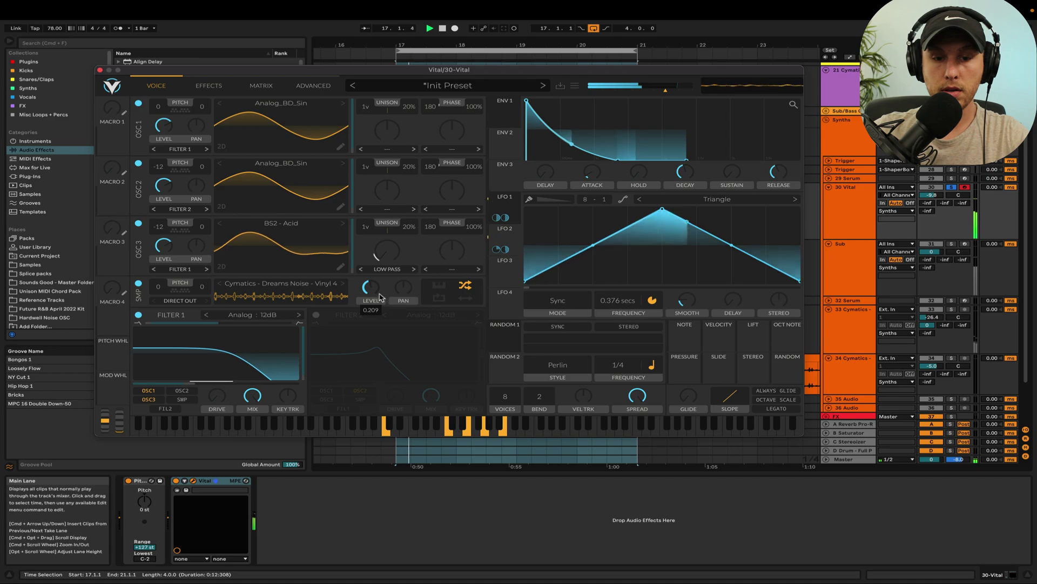
left_click(100, 69)
key("space")
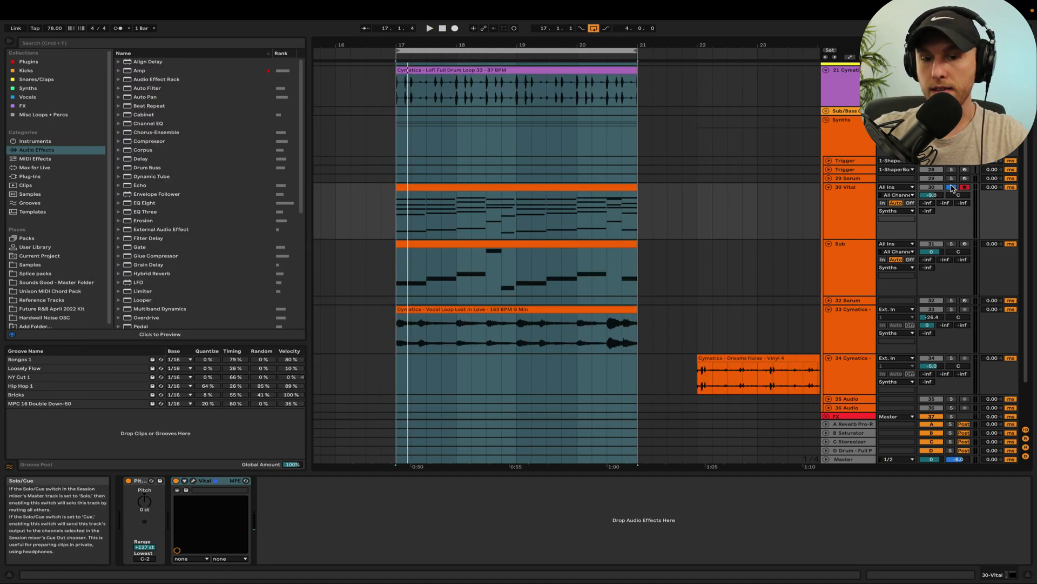
Play the arrangement from bar 17 with the Vital clip, then reopen the Vital plugin window
left_click(406, 204)
left_click(495, 240)
key("space")
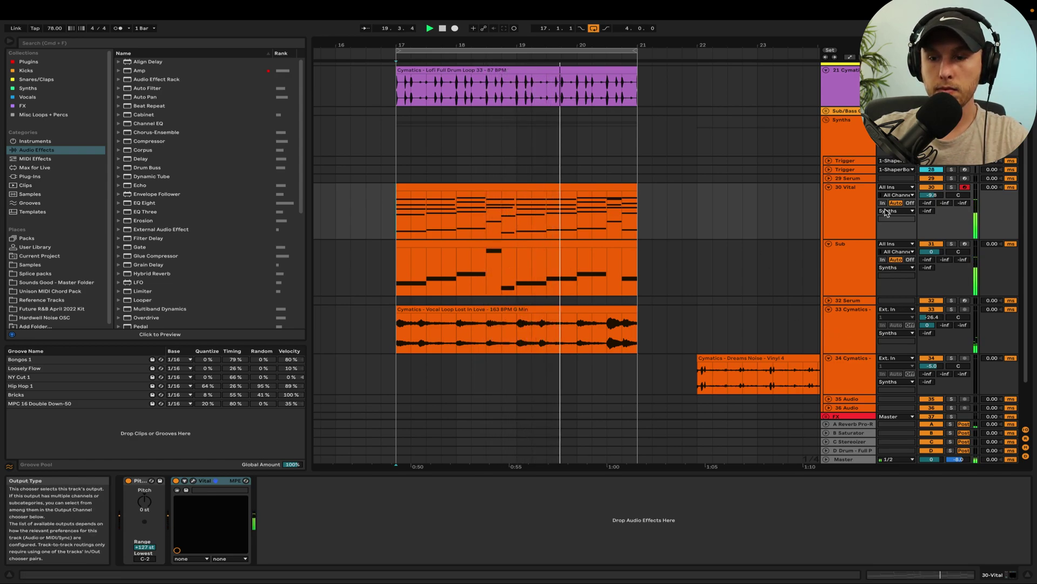
left_click(850, 213)
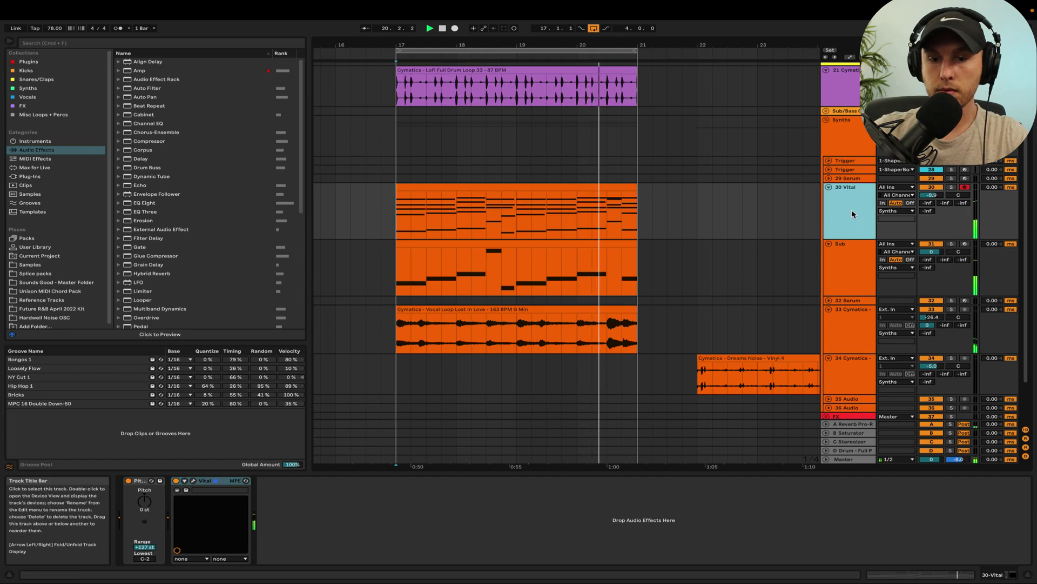
key("space")
left_click(193, 483)
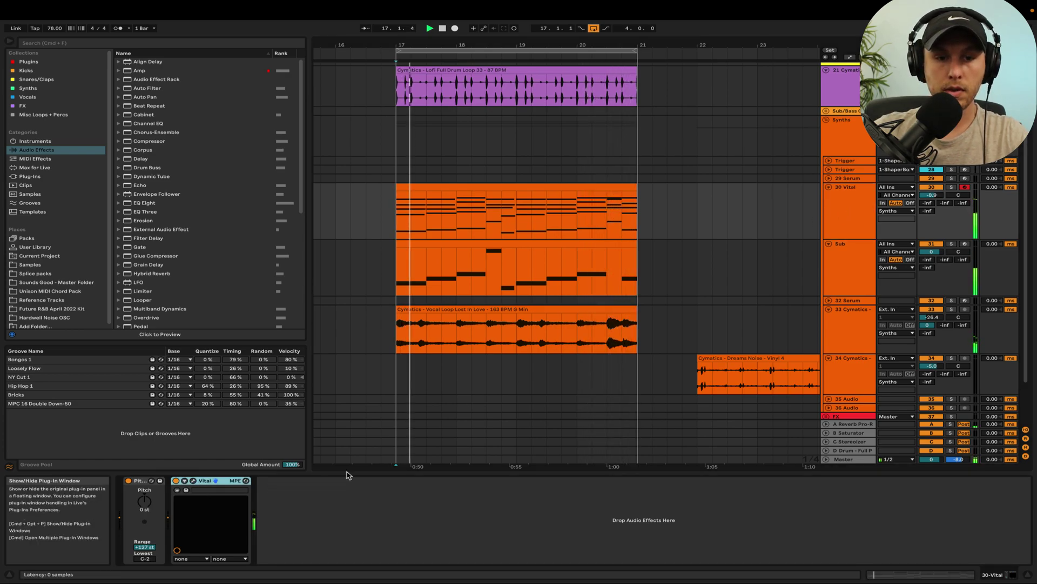
Raise the ENV 1 decay to about 2.255 seconds while listening to playback
left_click(683, 173)
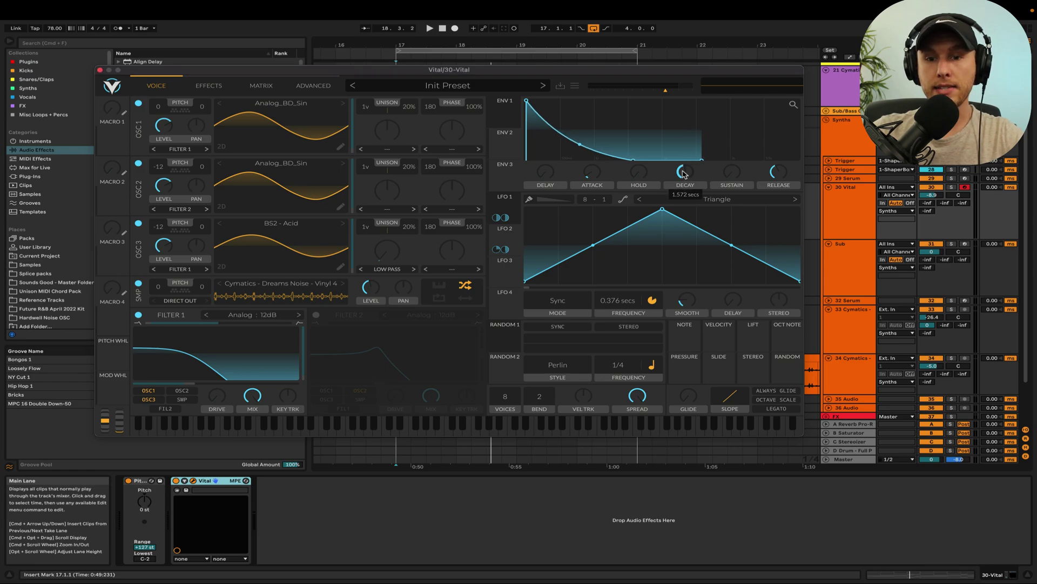
key("space")
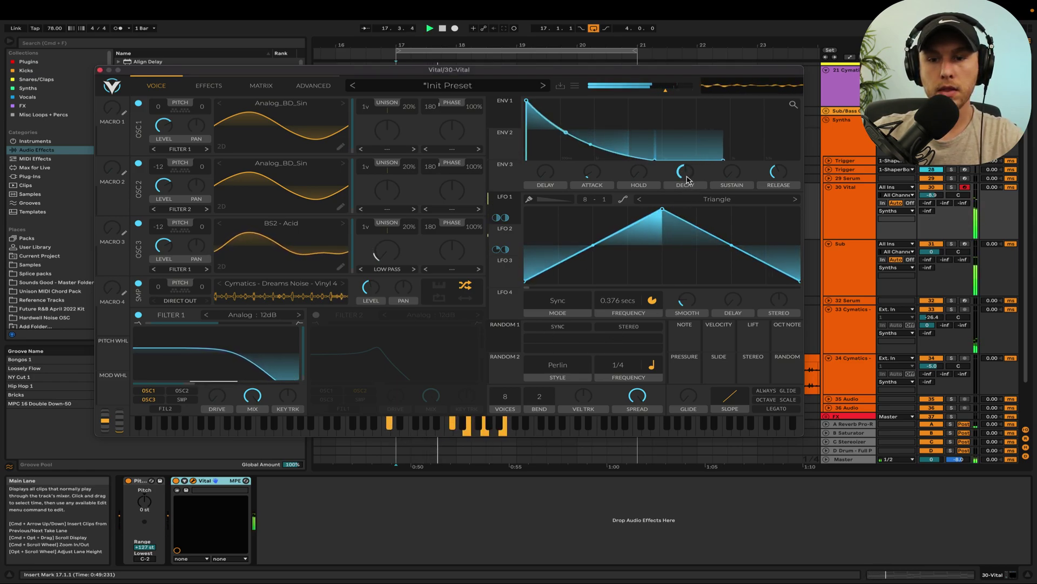
scroll(686, 178, "up", 3)
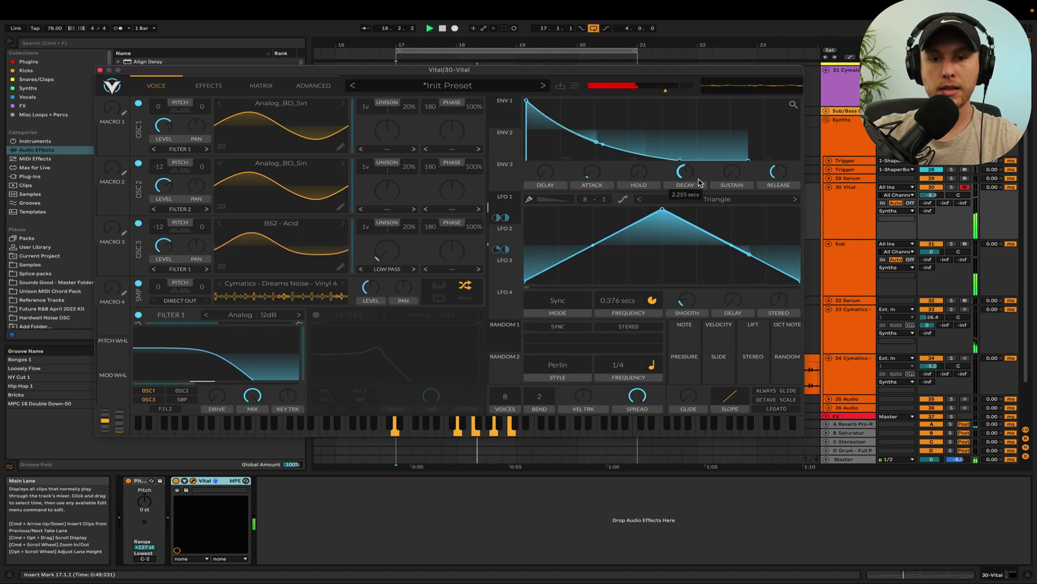